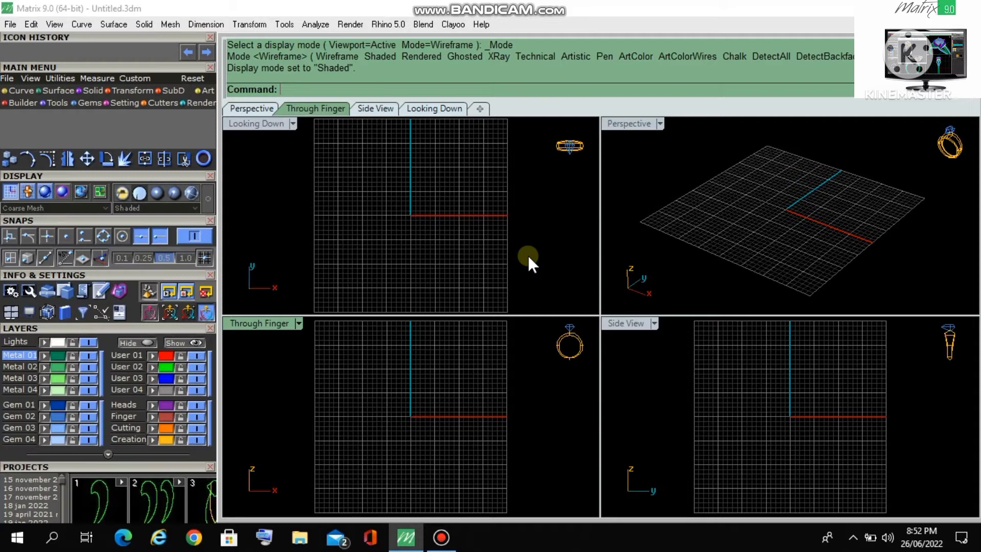
Step: Create a ring rail in Swiss size 12 with the Ring Rail tool and close the tool
{"action": "left_click", "coordinate": [63, 91]}
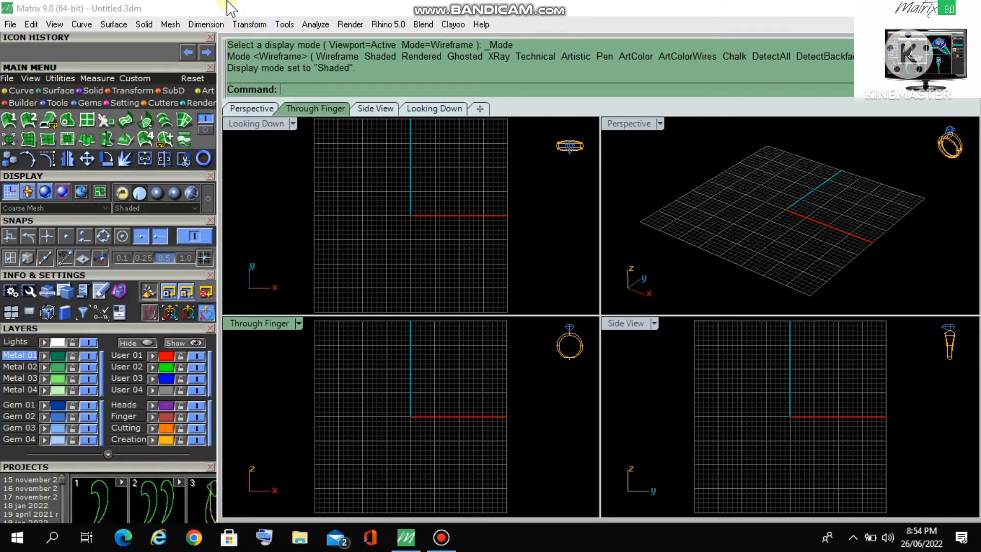
{"action": "left_click", "coordinate": [47, 104]}
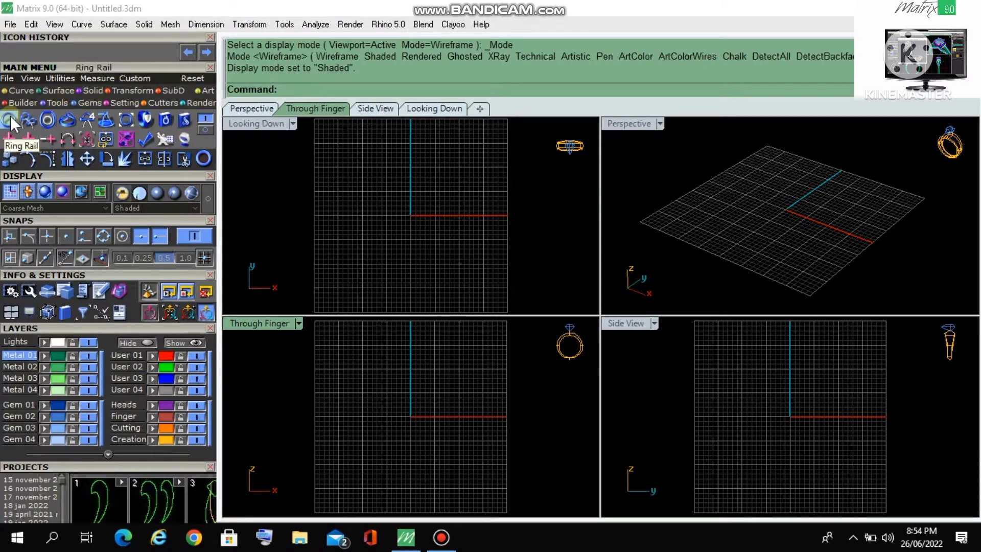
{"action": "left_click", "coordinate": [9, 121]}
{"action": "left_click", "coordinate": [259, 489]}
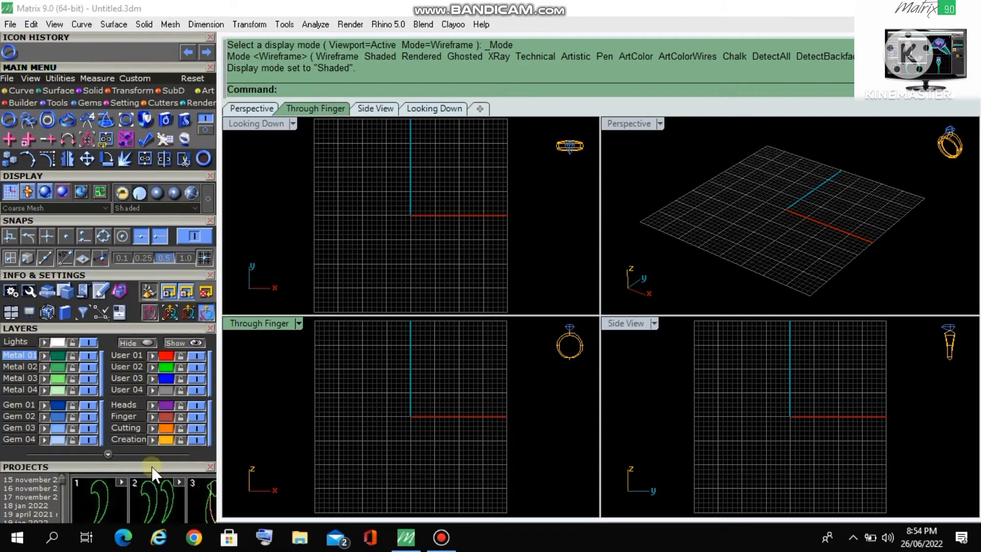
{"action": "left_click_drag", "start_coordinate": [152, 466], "coordinate": [151, 318]}
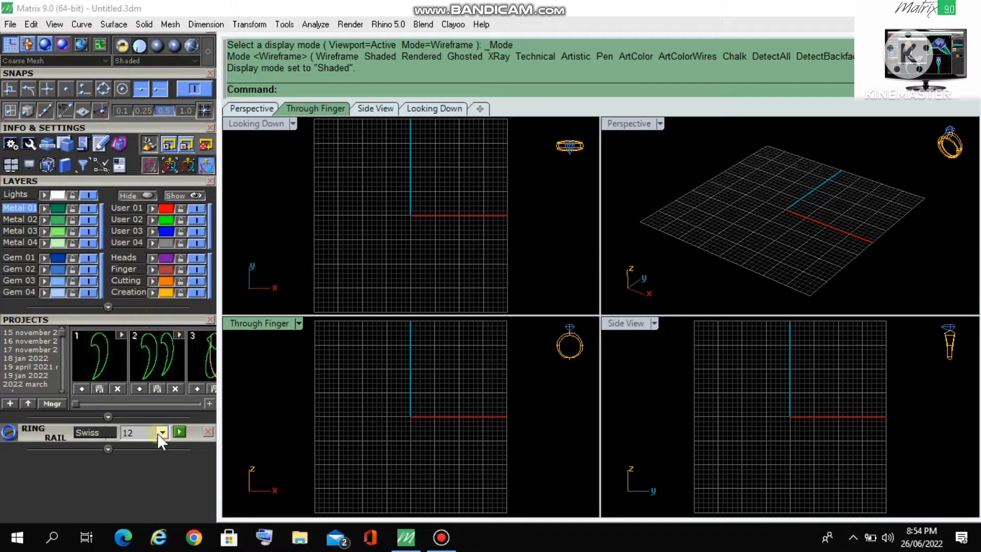
{"action": "left_click", "coordinate": [178, 432]}
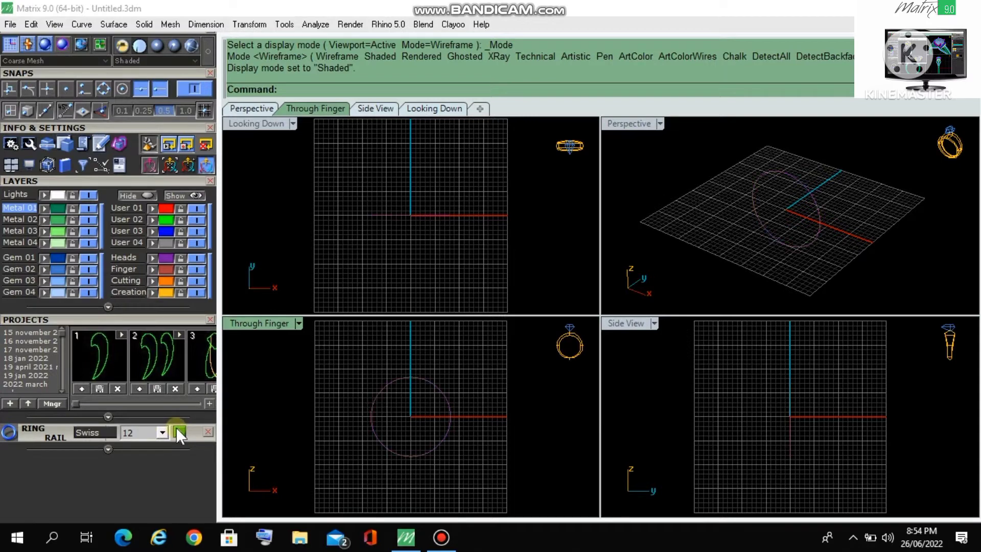
{"action": "left_click", "coordinate": [207, 431]}
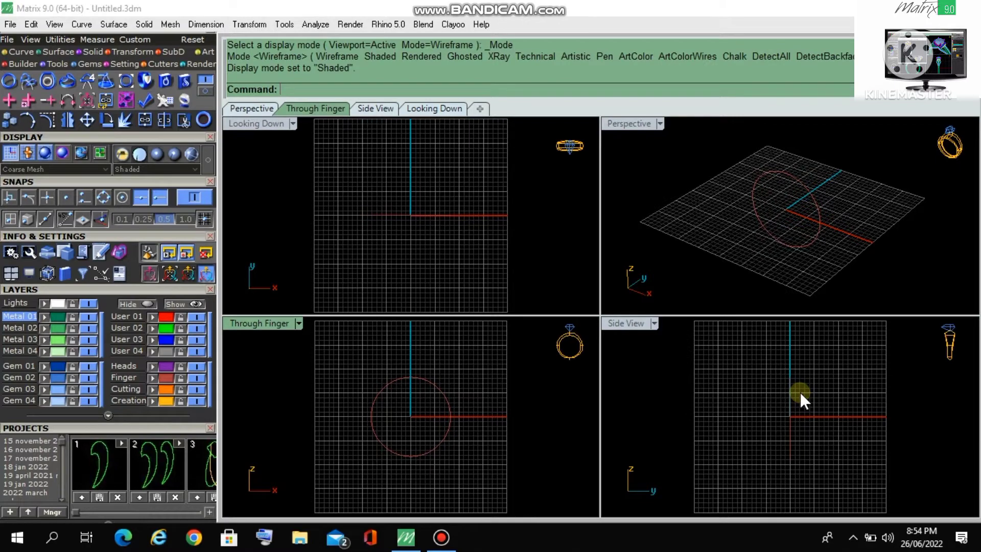
Step: View the size 12 ring rail in the maximised Perspective view and delete it
{"action": "double_click", "coordinate": [628, 123]}
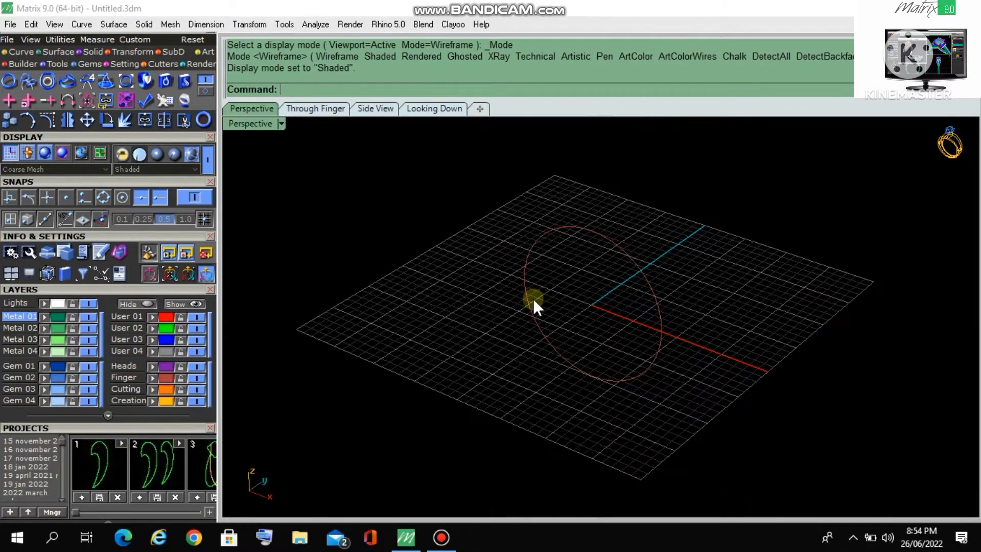
{"action": "right_click_drag", "start_coordinate": [534, 300], "coordinate": [608, 288]}
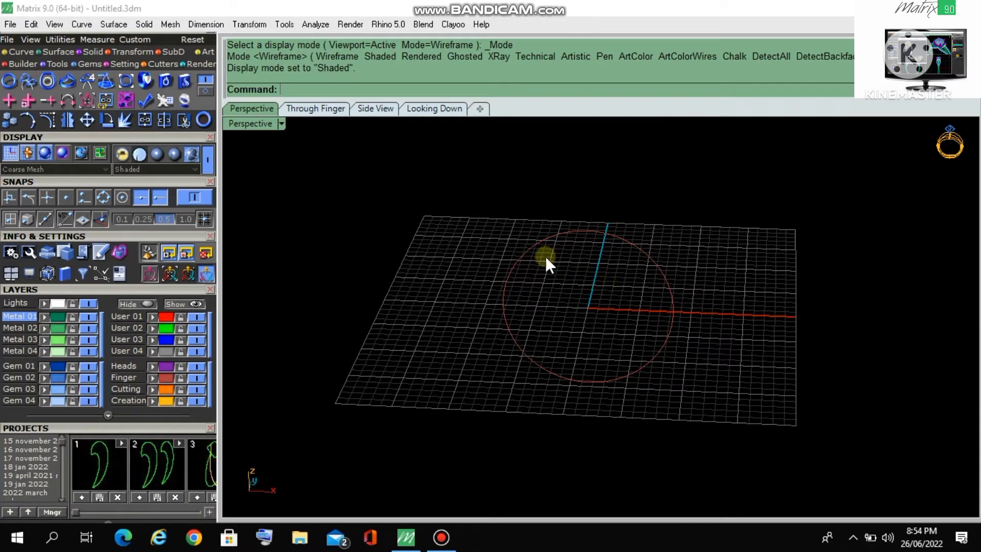
{"action": "double_click", "coordinate": [257, 124]}
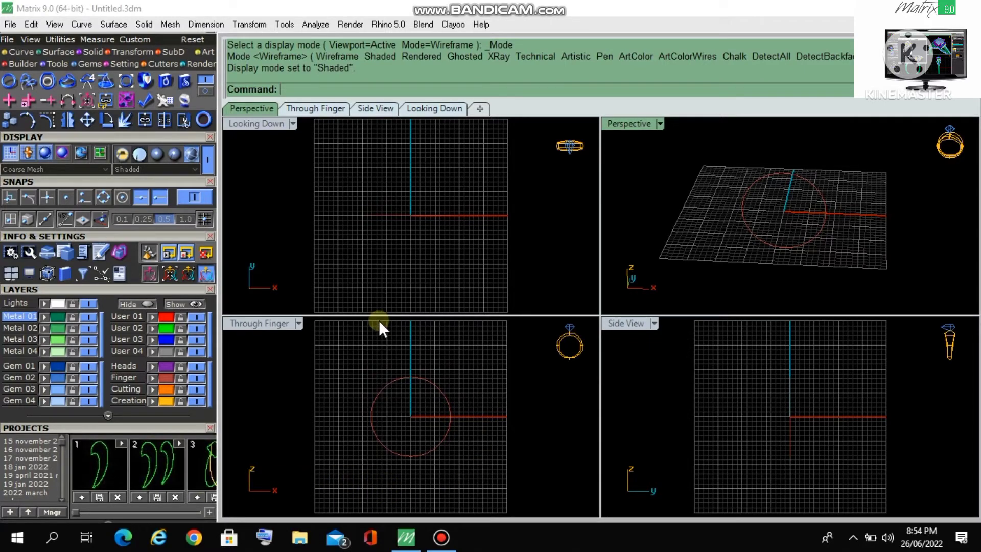
{"action": "double_click", "coordinate": [641, 124]}
{"action": "left_click", "coordinate": [660, 265]}
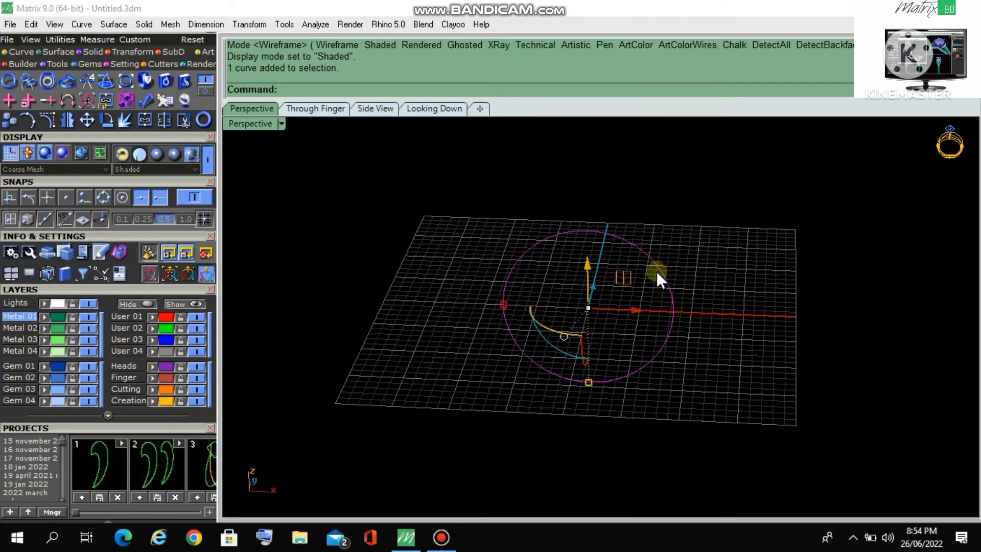
{"action": "key", "text": "Delete"}
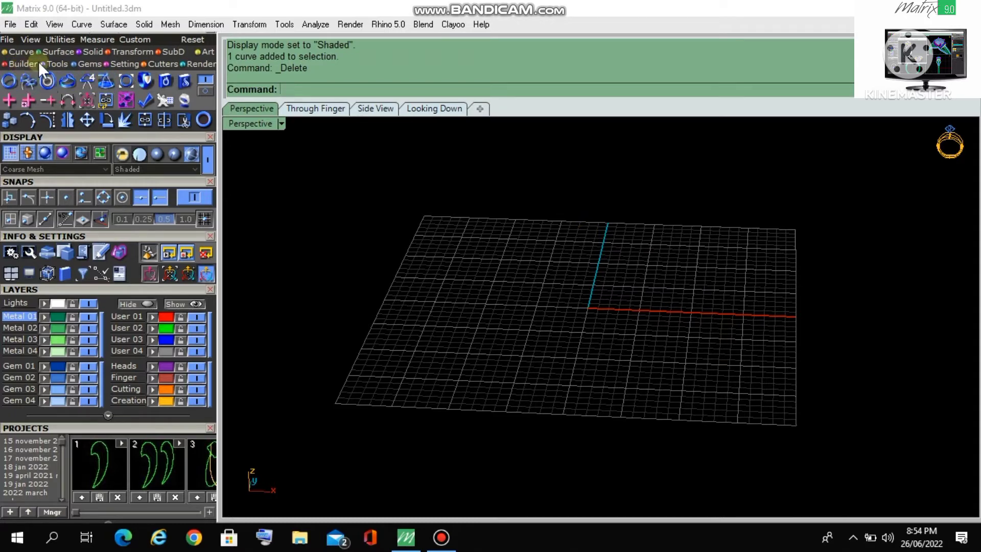
Step: Open the Signet Ring Builder with all of its profile and dimension settings in view
{"action": "left_click", "coordinate": [20, 65]}
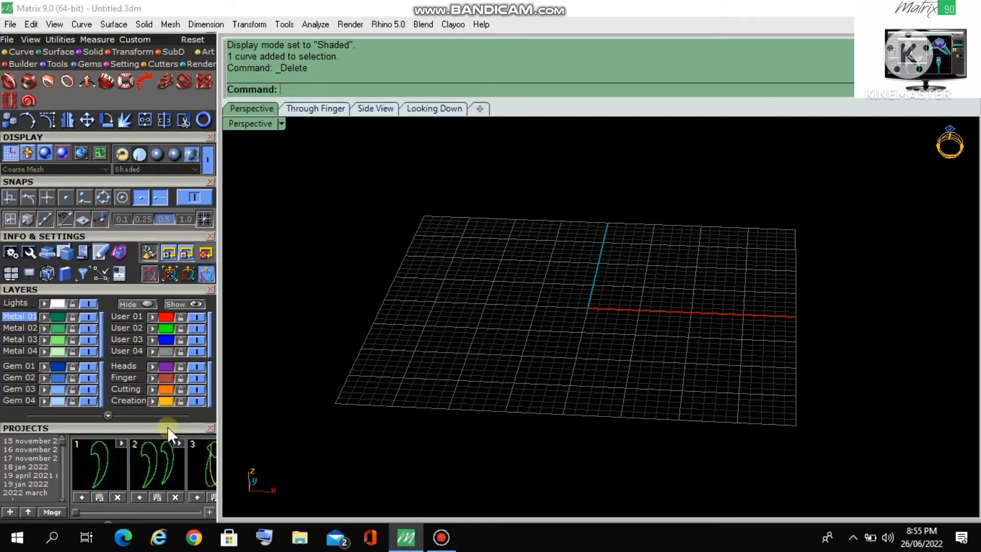
{"action": "scroll", "coordinate": [164, 425], "scroll_direction": "up", "scroll_amount": 2}
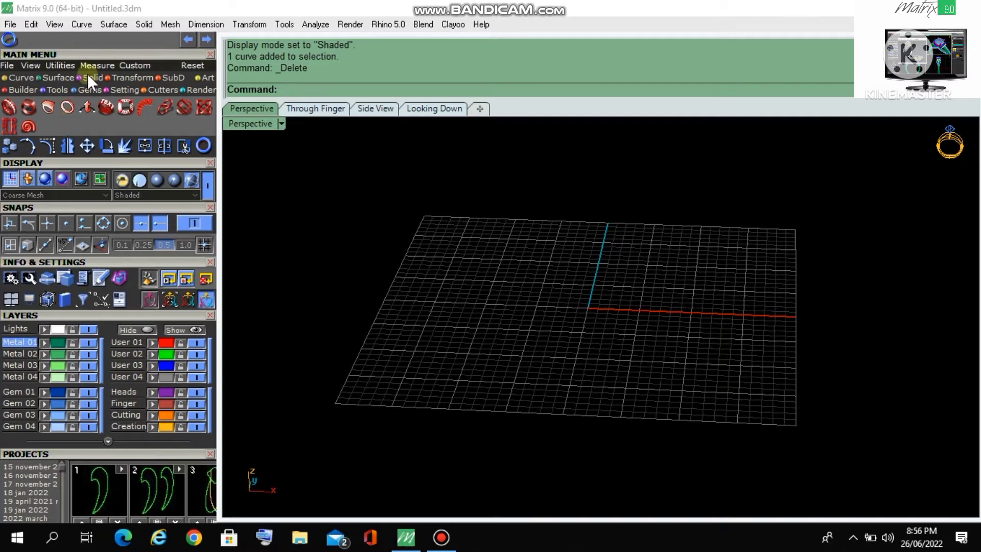
{"action": "left_click", "coordinate": [33, 106]}
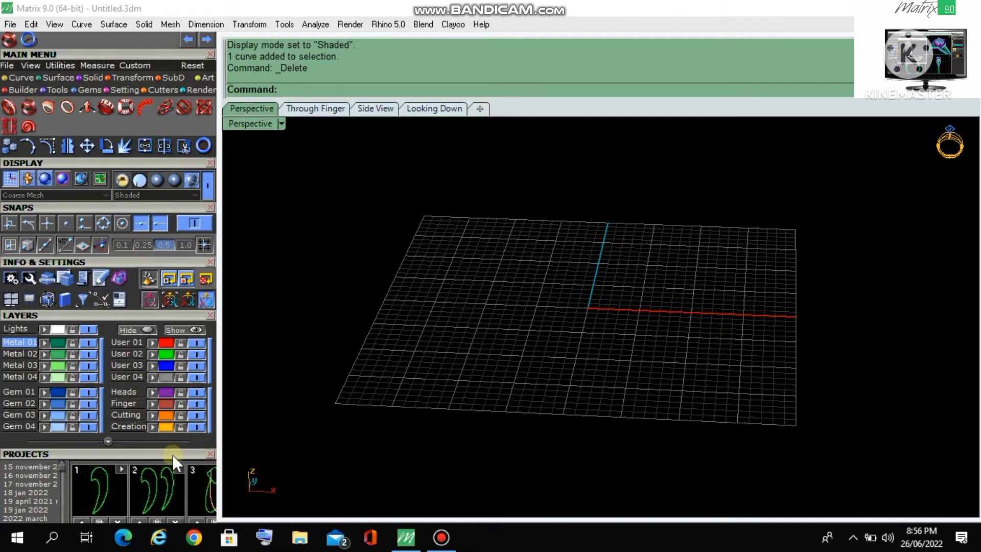
{"action": "scroll", "coordinate": [173, 455], "scroll_direction": "down", "scroll_amount": 4}
{"action": "left_click_drag", "start_coordinate": [198, 226], "coordinate": [198, 149]}
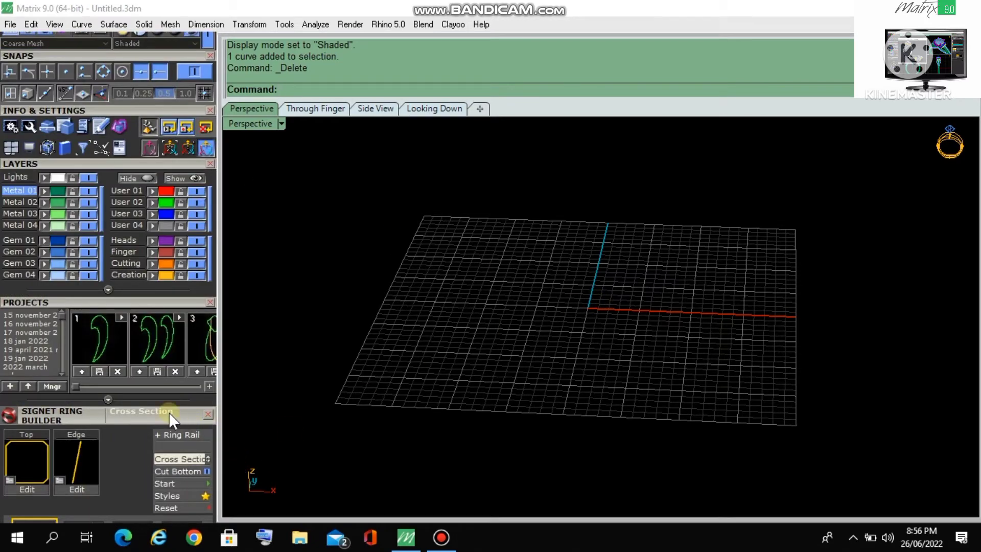
{"action": "left_click_drag", "start_coordinate": [168, 412], "coordinate": [170, 239]}
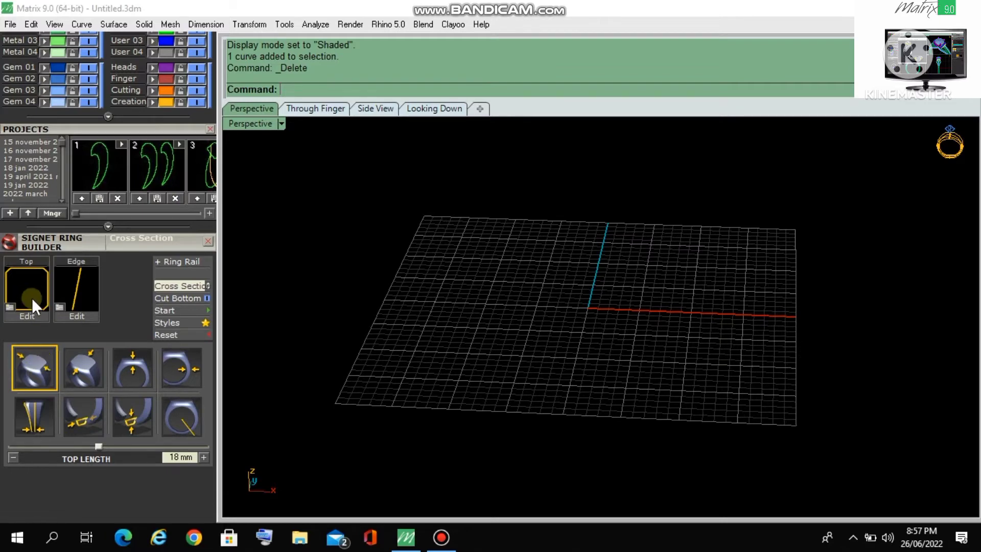
Step: Examine the signet builder's top and edge profile libraries and its top length, top width and top thickness settings
{"action": "left_click", "coordinate": [6, 308]}
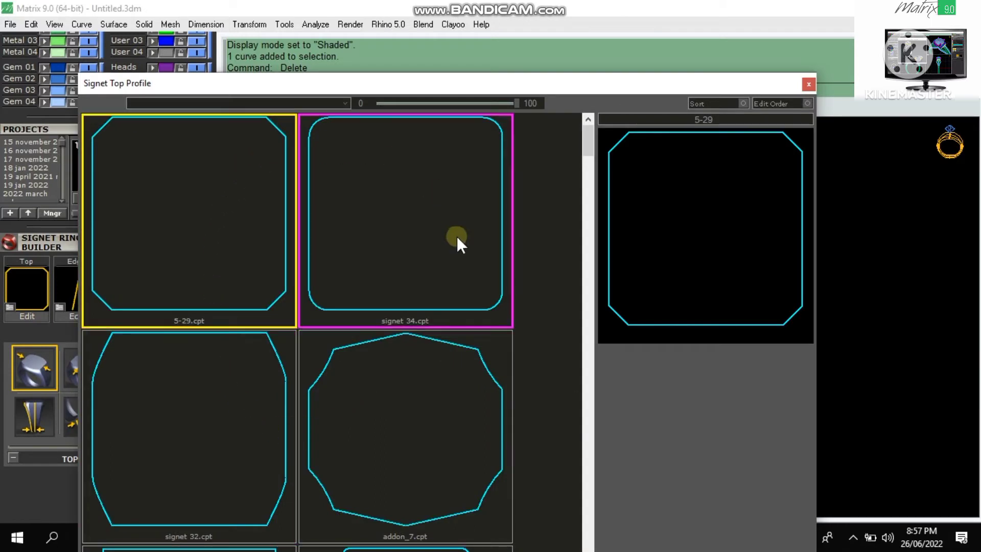
{"action": "left_click", "coordinate": [807, 84]}
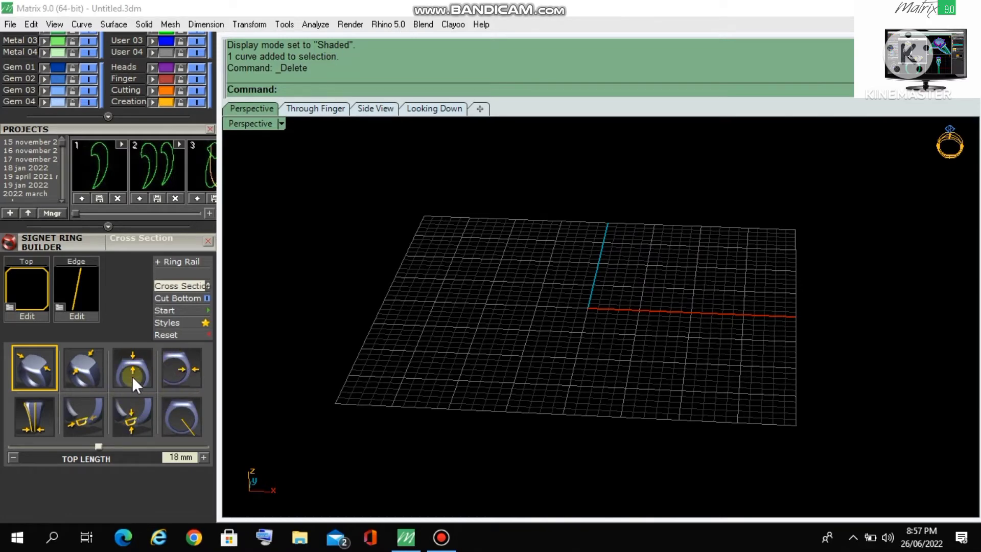
{"action": "left_click", "coordinate": [60, 307]}
{"action": "left_click", "coordinate": [808, 84]}
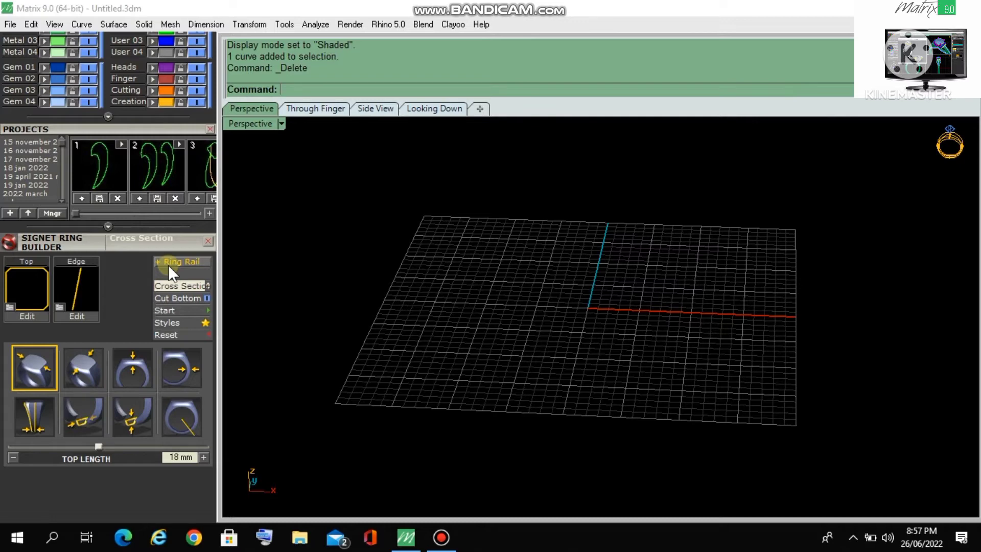
{"action": "left_click", "coordinate": [195, 284]}
{"action": "left_click", "coordinate": [206, 299]}
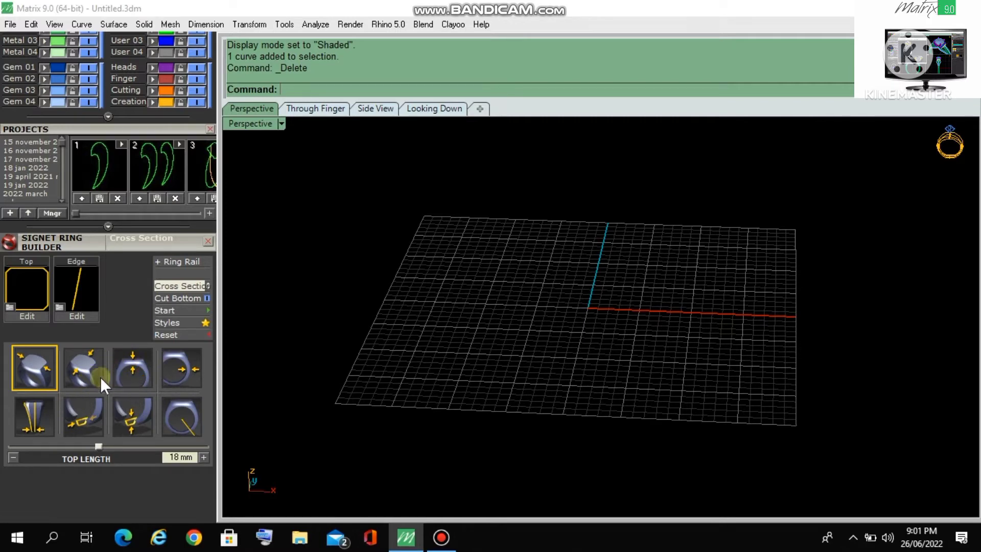
{"action": "left_click", "coordinate": [32, 371]}
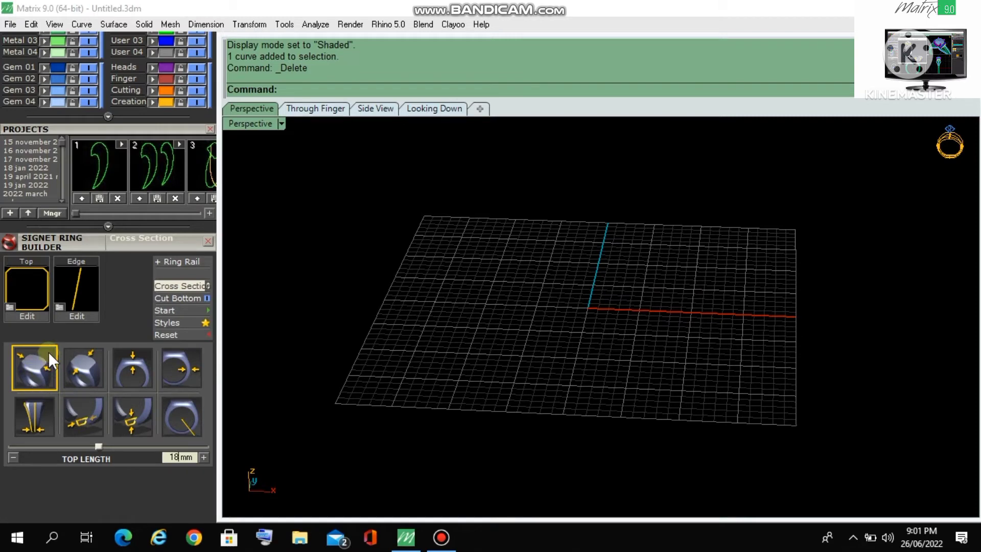
{"action": "left_click", "coordinate": [90, 366]}
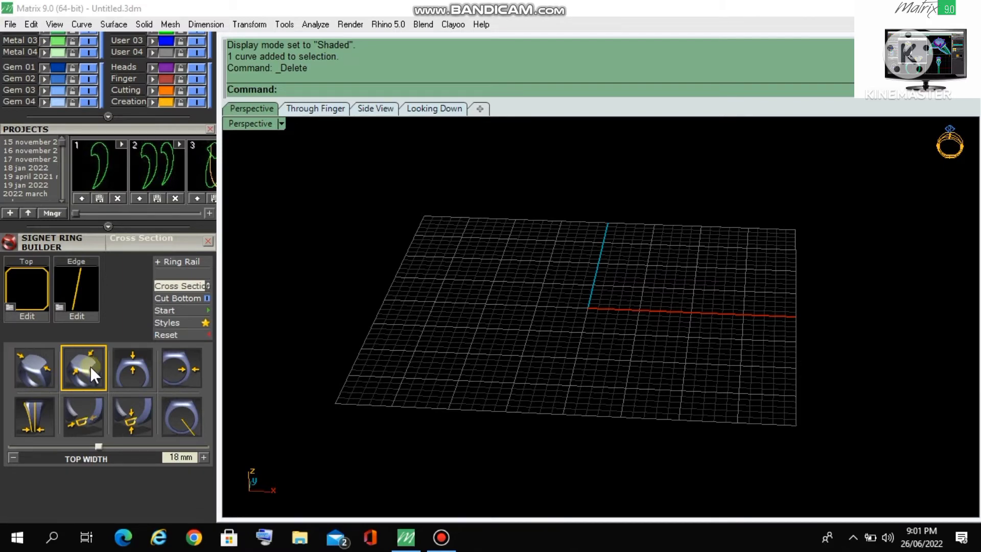
{"action": "left_click", "coordinate": [129, 375]}
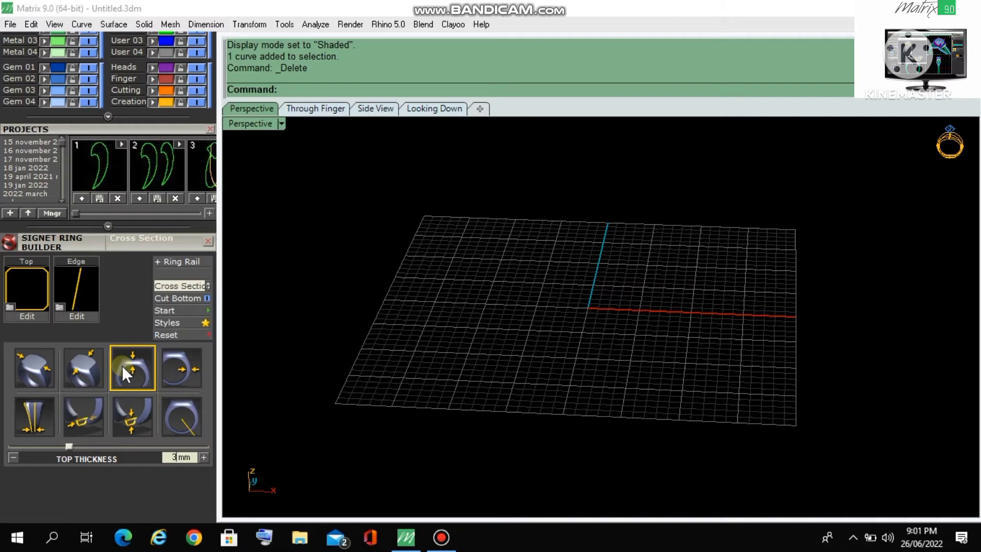
Step: Add a Swiss size 20 ring rail from the Signet Ring Builder
{"action": "left_click", "coordinate": [173, 262]}
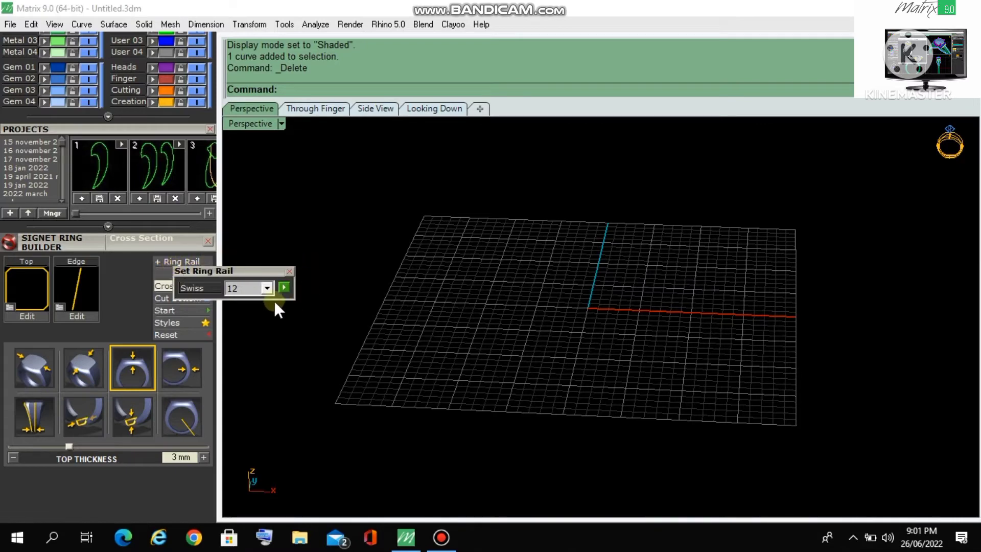
{"action": "left_click", "coordinate": [266, 289]}
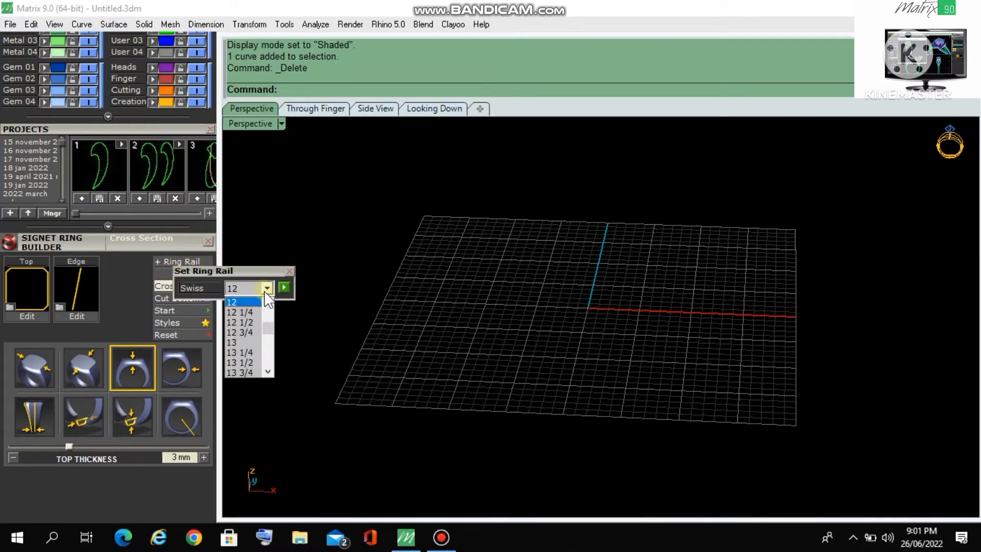
{"action": "left_click_drag", "start_coordinate": [270, 337], "coordinate": [269, 346]}
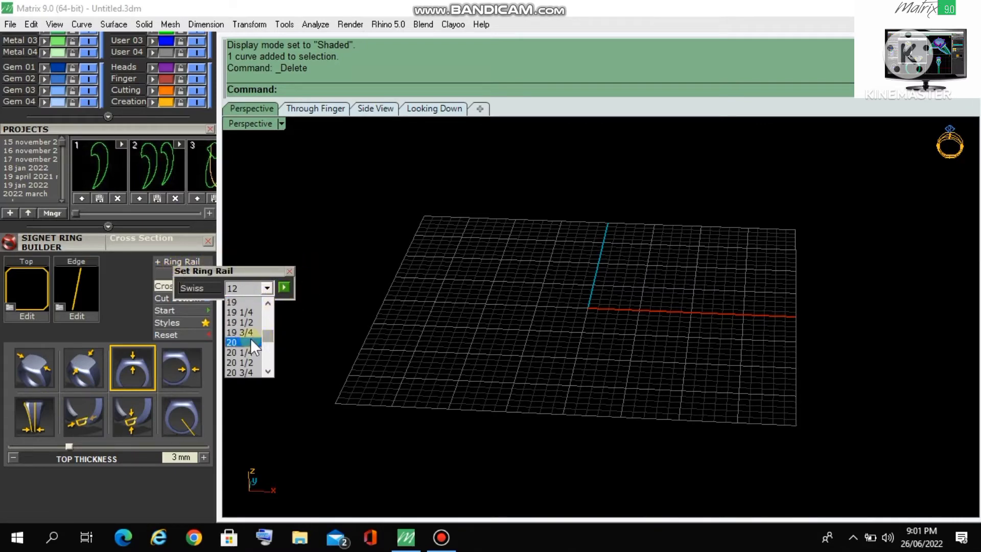
{"action": "left_click", "coordinate": [245, 342]}
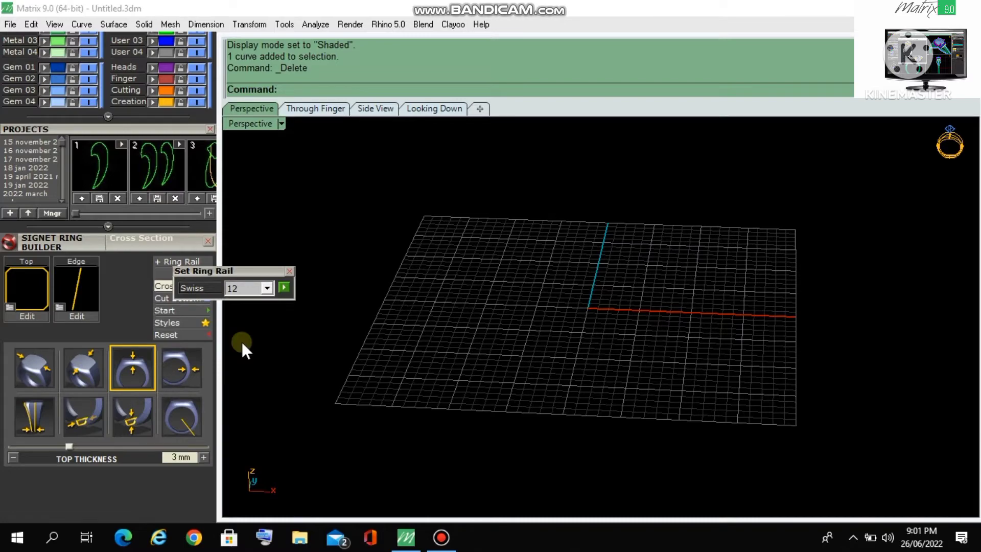
{"action": "left_click", "coordinate": [284, 289]}
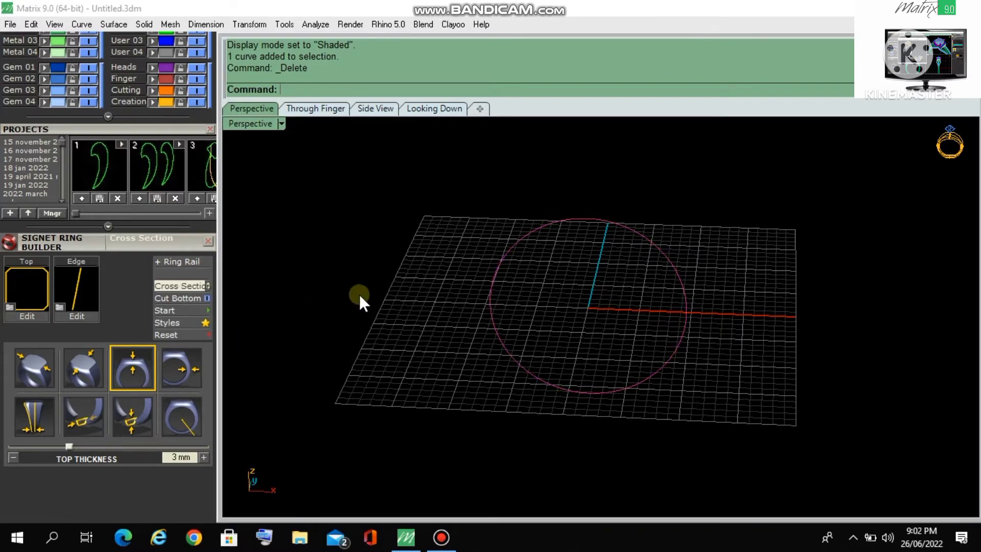
Step: Generate the Cross Section signet ring on the rail with an 18 by 18 mm top and 3 mm top thickness
{"action": "right_click_drag", "start_coordinate": [360, 297], "coordinate": [499, 342]}
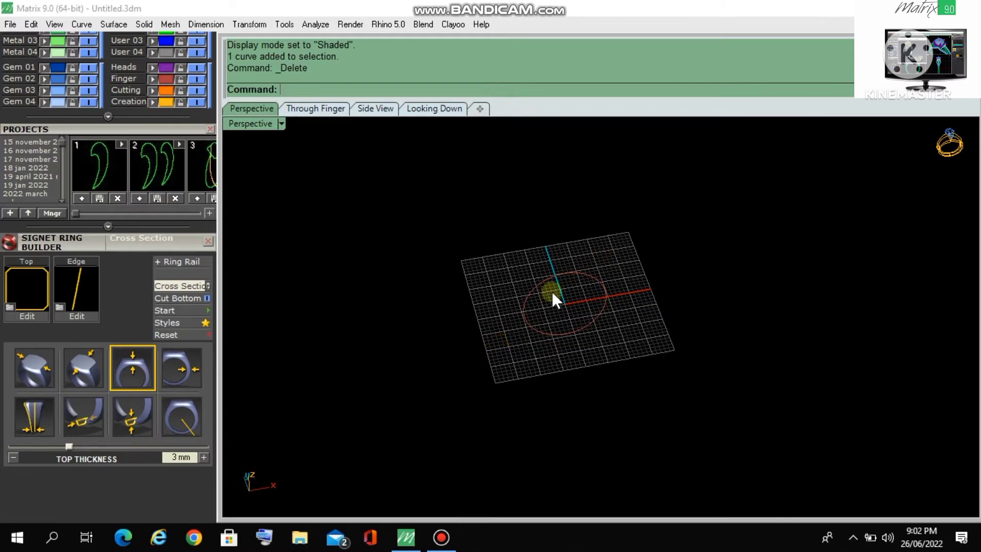
{"action": "scroll", "coordinate": [552, 295], "scroll_direction": "up", "scroll_amount": 3}
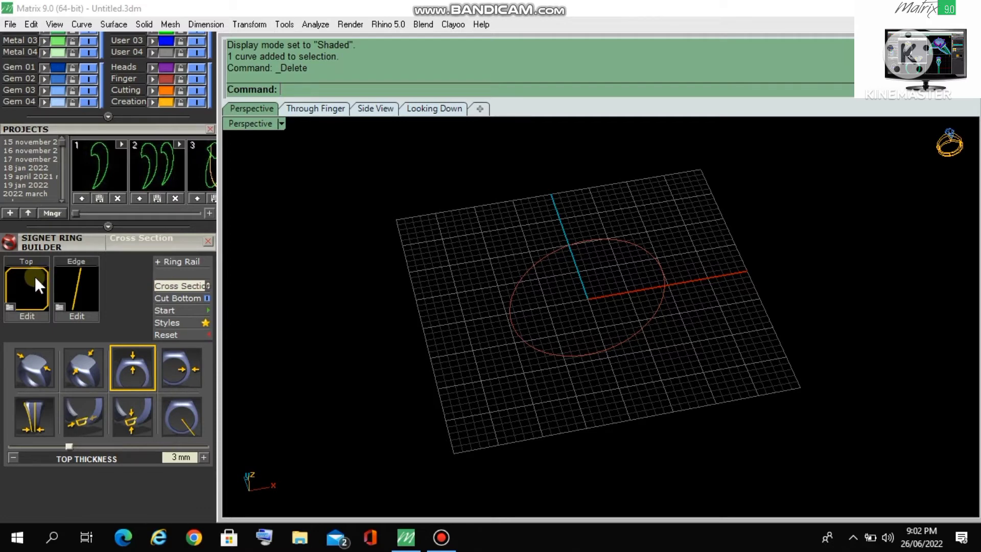
{"action": "left_click", "coordinate": [196, 309]}
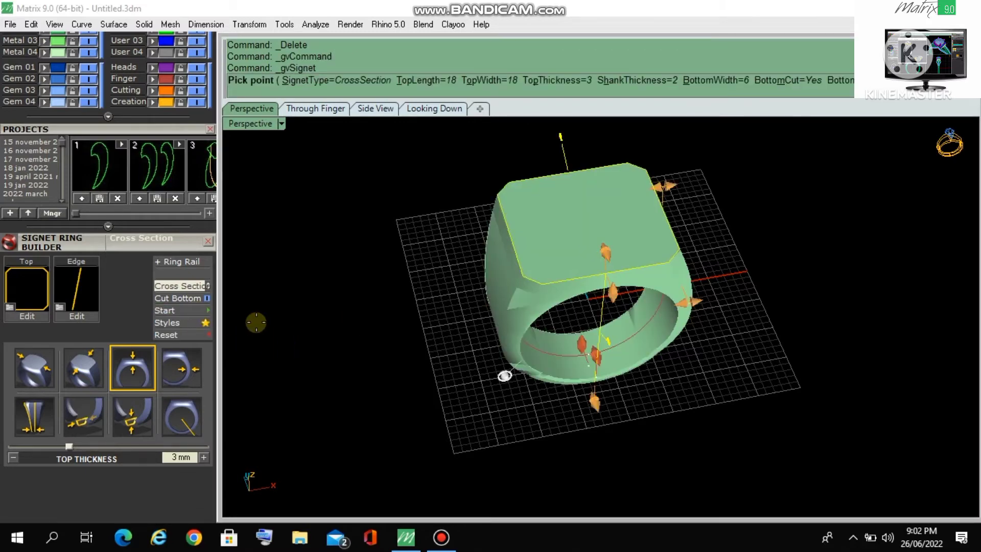
Step: Apply the addon_7 profile from the top profile library to the signet top
{"action": "right_click_drag", "start_coordinate": [376, 394], "coordinate": [296, 363]}
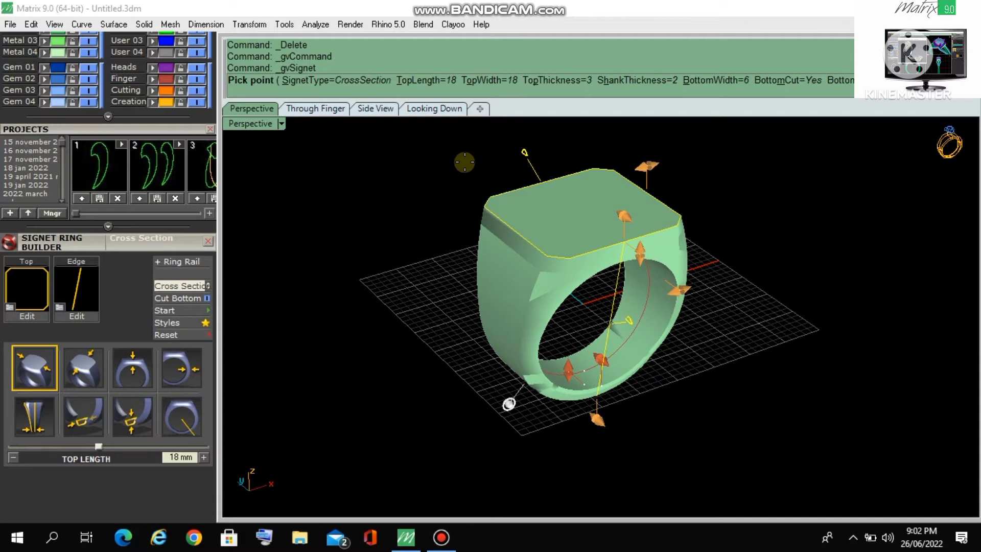
{"action": "right_click_drag", "start_coordinate": [472, 362], "coordinate": [641, 260]}
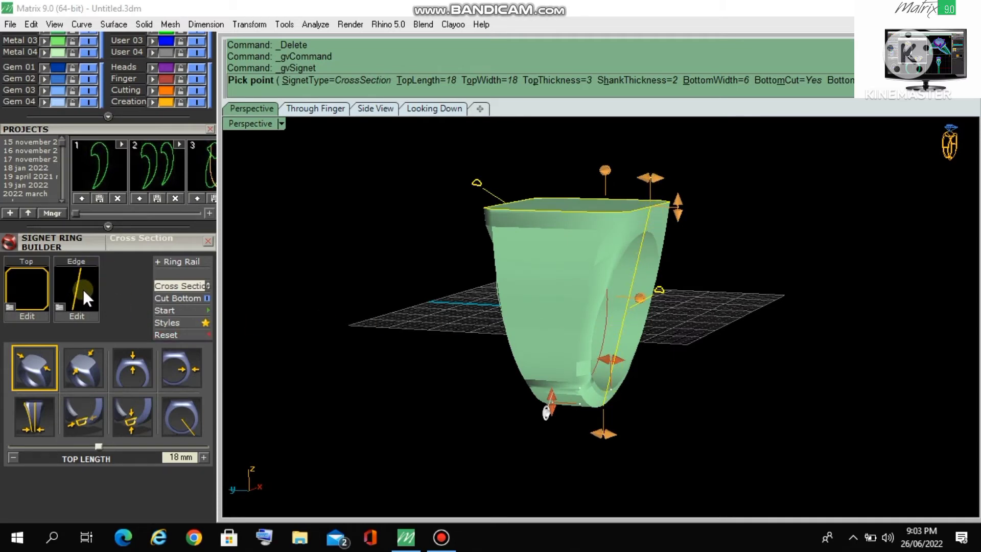
{"action": "right_click_drag", "start_coordinate": [613, 381], "coordinate": [561, 315]}
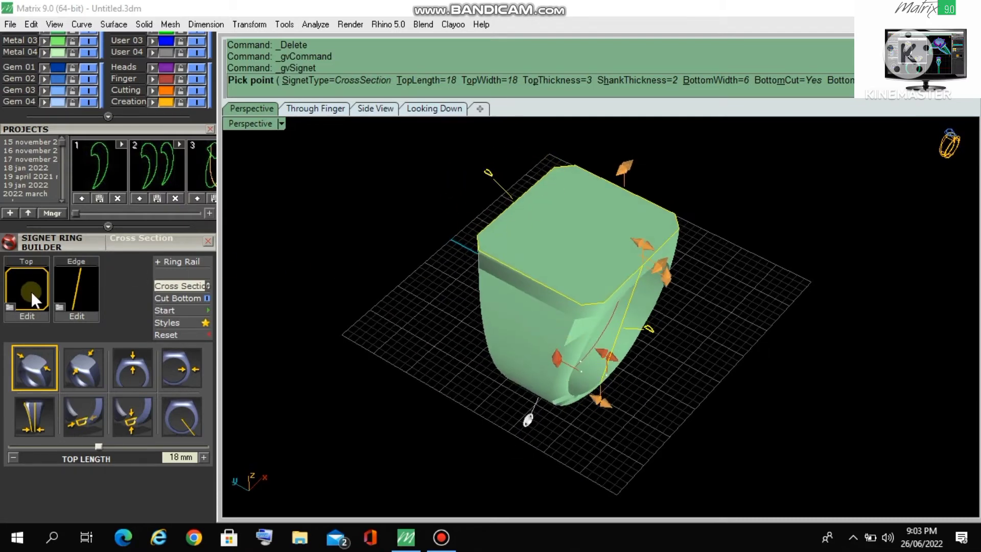
{"action": "left_click", "coordinate": [201, 276]}
{"action": "left_click", "coordinate": [10, 307]}
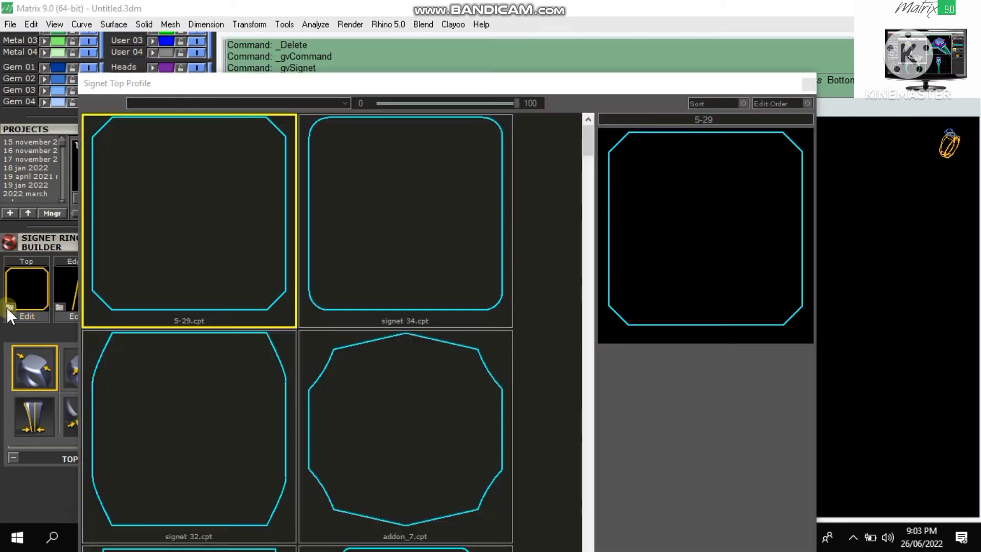
{"action": "left_click", "coordinate": [389, 351]}
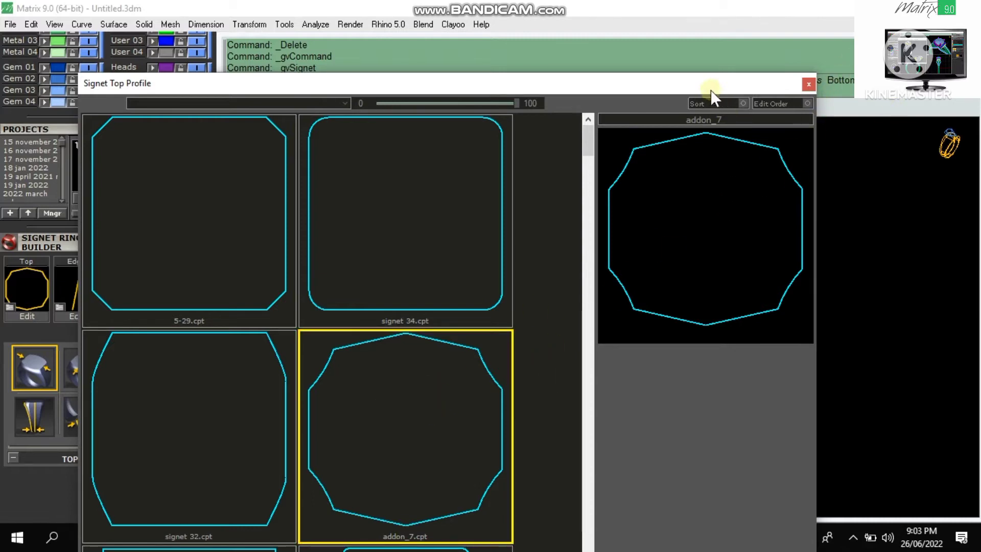
{"action": "left_click_drag", "start_coordinate": [711, 84], "coordinate": [715, 0]}
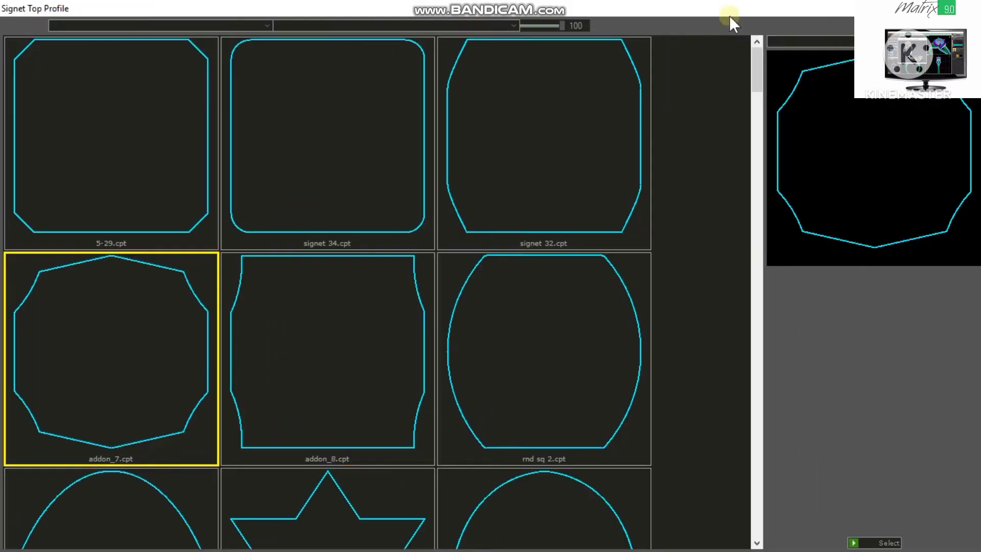
{"action": "left_click", "coordinate": [853, 543]}
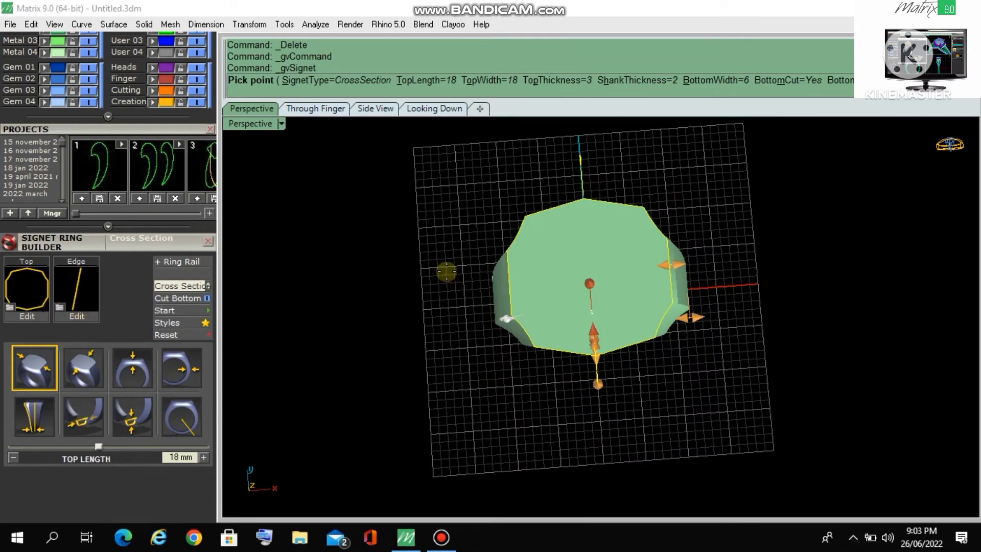
Step: Apply the 09 profile from the edge library to the signet ring's edge
{"action": "left_click", "coordinate": [58, 308]}
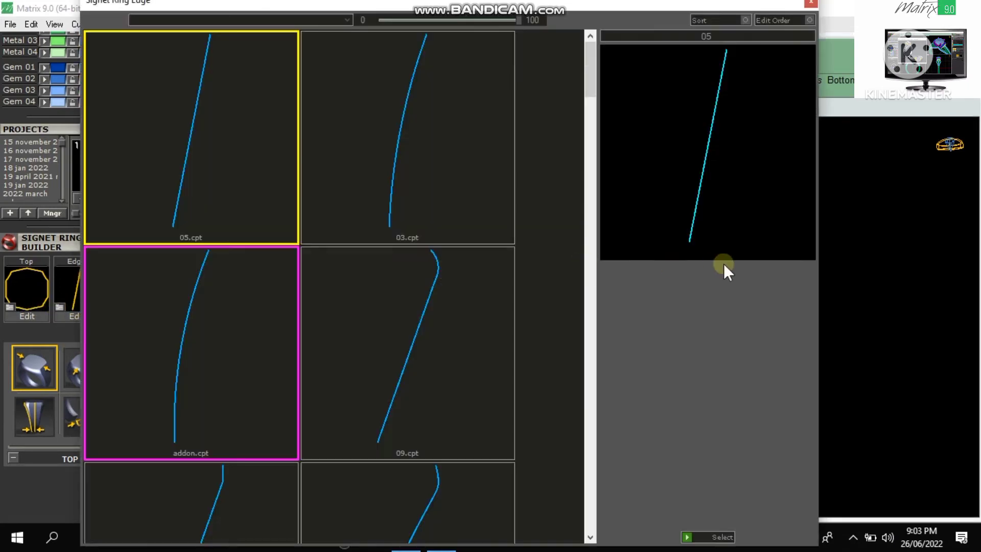
{"action": "left_click", "coordinate": [432, 296]}
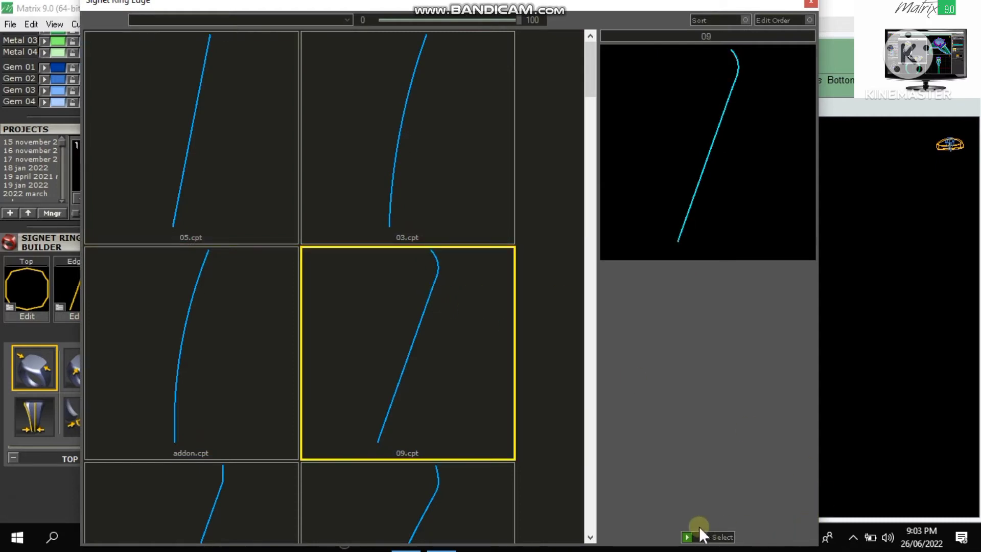
{"action": "left_click", "coordinate": [688, 536]}
{"action": "left_click", "coordinate": [686, 537]}
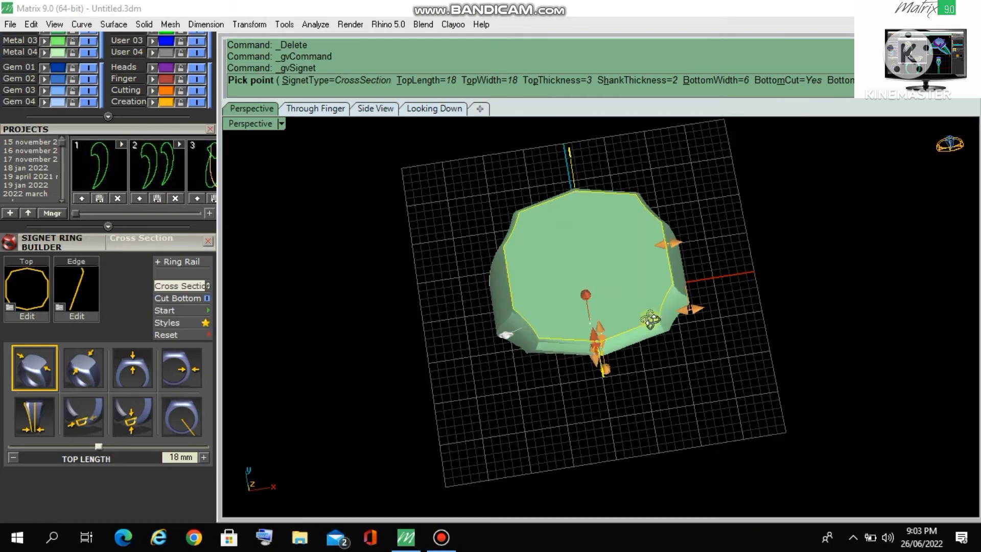
{"action": "right_click_drag", "start_coordinate": [801, 220], "coordinate": [567, 332]}
{"action": "scroll", "coordinate": [635, 276], "scroll_direction": "up", "scroll_amount": 3}
{"action": "scroll", "coordinate": [633, 304], "scroll_direction": "down", "scroll_amount": 3}
{"action": "scroll", "coordinate": [564, 277], "scroll_direction": "up", "scroll_amount": 2}
{"action": "mouse_move", "coordinate": [562, 293]}
{"action": "right_mouse_down"}
{"action": "mouse_move", "coordinate": [620, 226]}
{"action": "mouse_move", "coordinate": [624, 256]}
{"action": "mouse_move", "coordinate": [577, 303]}
{"action": "right_mouse_up"}
Step: Set the signet's top profile to 5-33 from the top profile library
{"action": "left_click", "coordinate": [16, 305]}
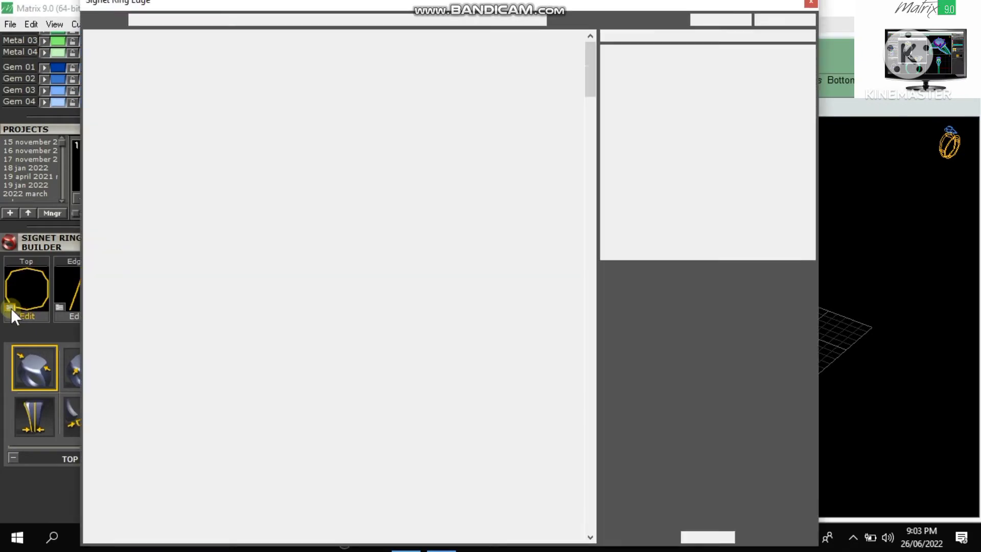
{"action": "left_click", "coordinate": [608, 245]}
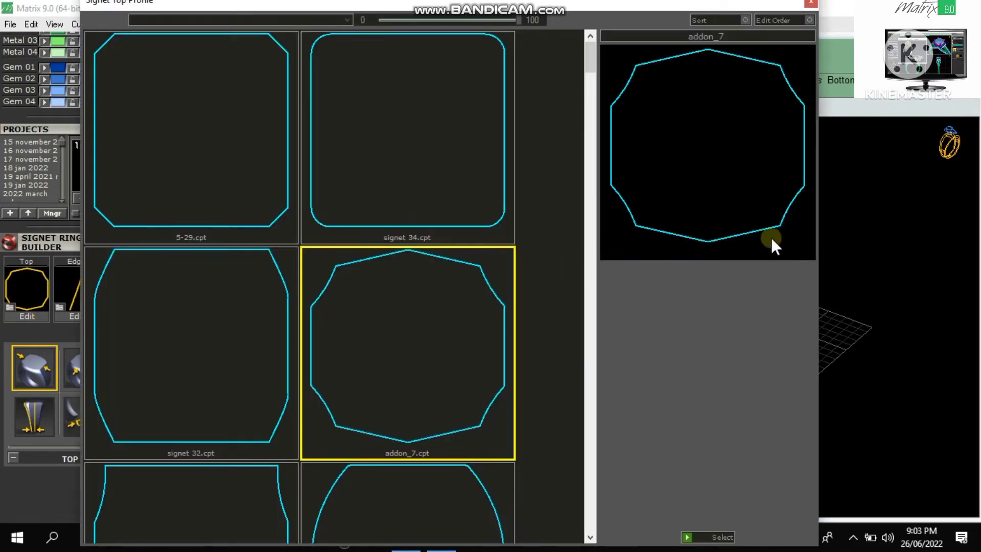
{"action": "left_click_drag", "start_coordinate": [587, 61], "coordinate": [580, 240]}
{"action": "left_click", "coordinate": [452, 167]}
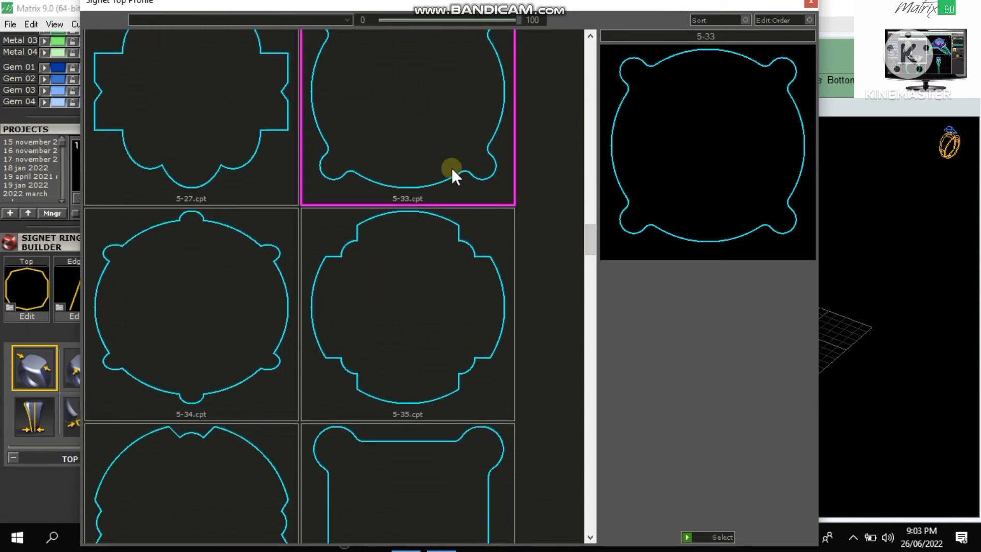
{"action": "left_click", "coordinate": [688, 538]}
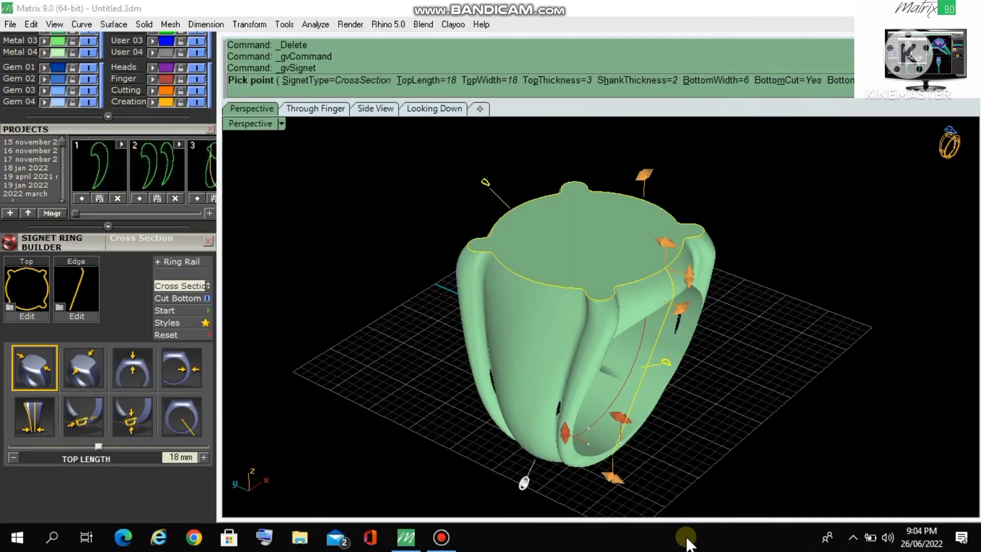
{"action": "right_click_drag", "start_coordinate": [746, 278], "coordinate": [587, 301]}
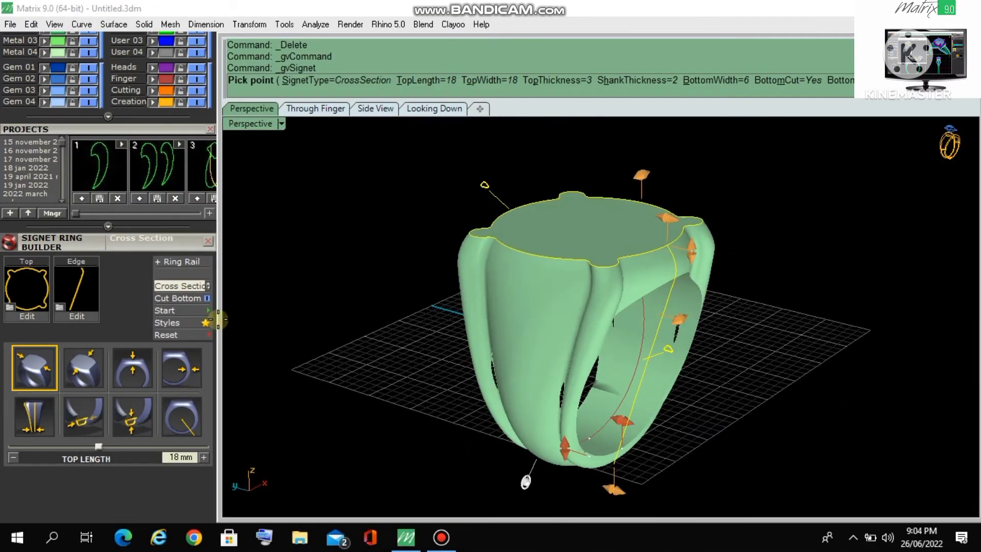
Step: Change the signet's edge profile to 04 from the edge library
{"action": "left_click", "coordinate": [60, 306]}
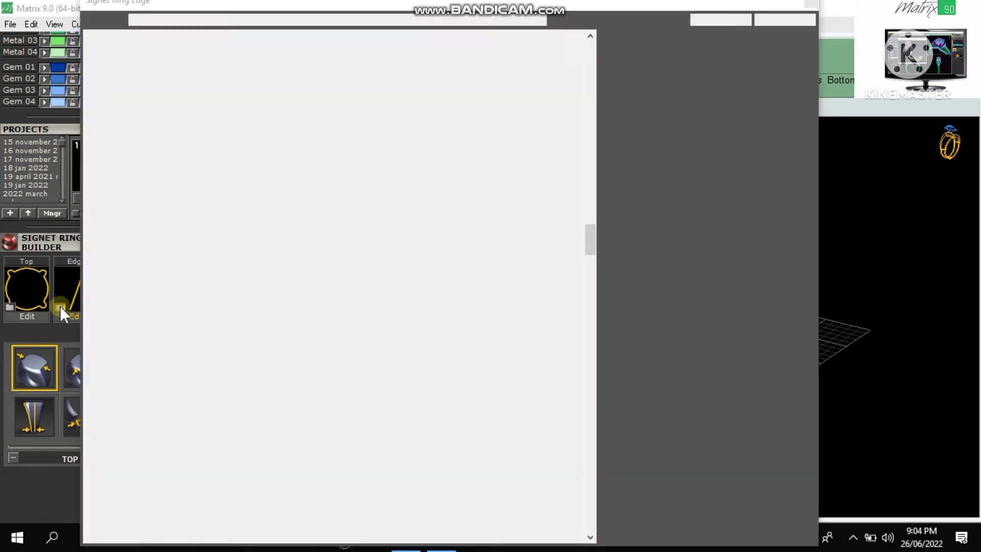
{"action": "left_click_drag", "start_coordinate": [590, 81], "coordinate": [578, 190]}
{"action": "left_click", "coordinate": [355, 237]}
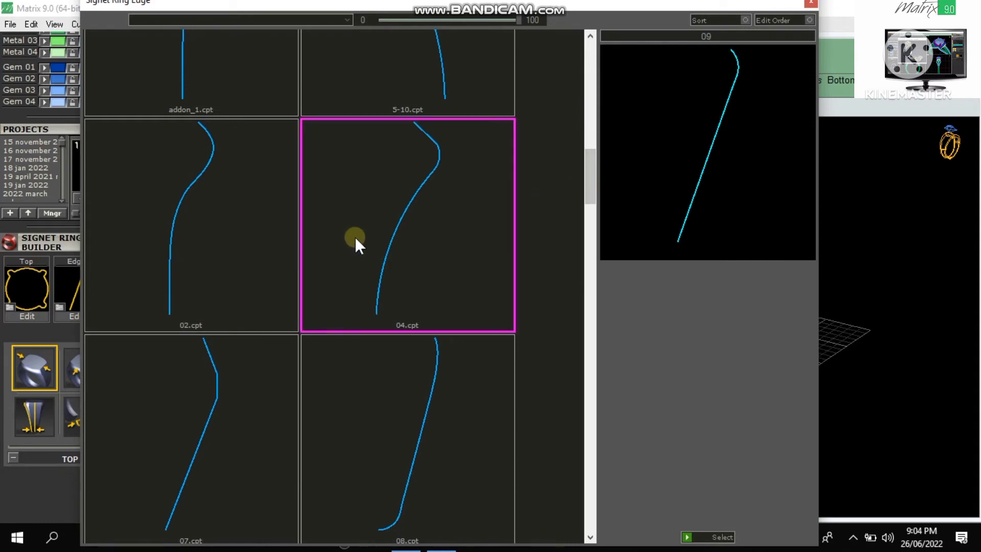
{"action": "left_click", "coordinate": [686, 536]}
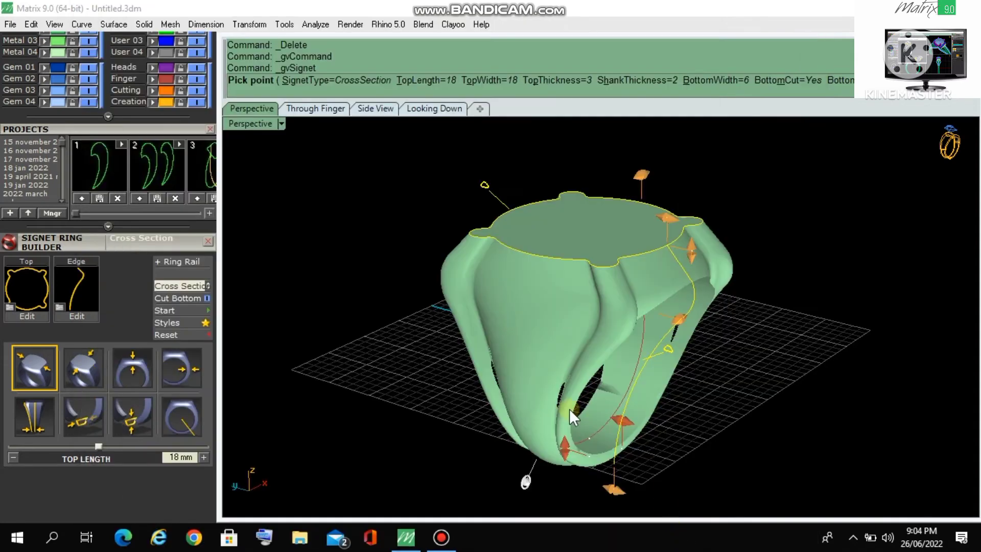
{"action": "right_click_drag", "start_coordinate": [738, 345], "coordinate": [552, 313]}
{"action": "scroll", "coordinate": [525, 284], "scroll_direction": "up", "scroll_amount": 2}
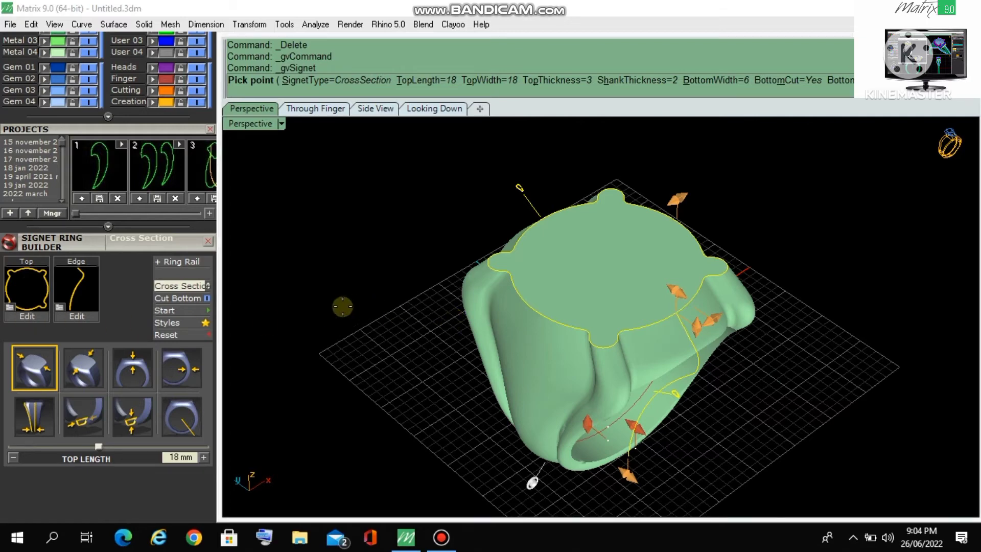
Step: Open the signet's top profile in the Profile Editor, maximize it and examine the outline
{"action": "left_click", "coordinate": [17, 313]}
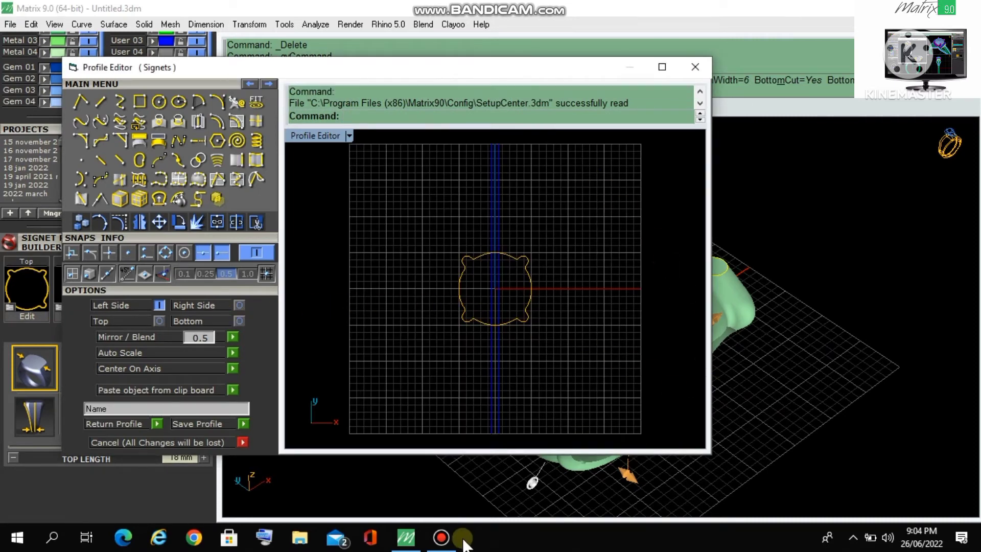
{"action": "left_click", "coordinate": [442, 538]}
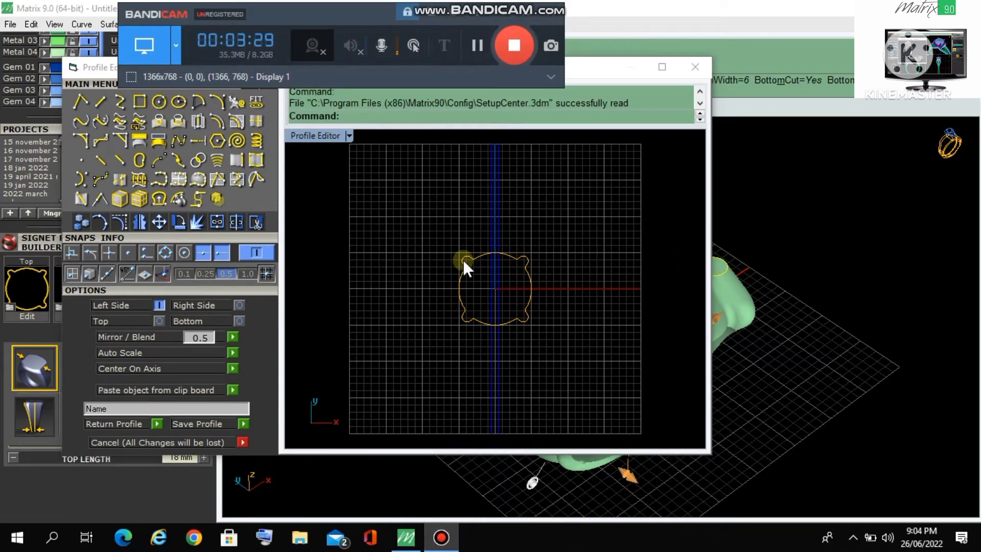
{"action": "left_click", "coordinate": [513, 324]}
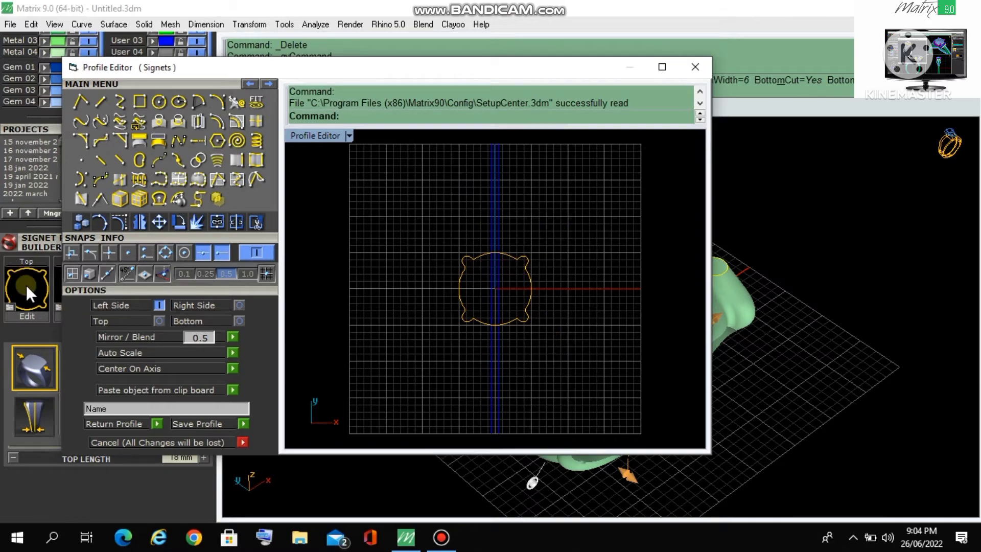
{"action": "left_click", "coordinate": [662, 66]}
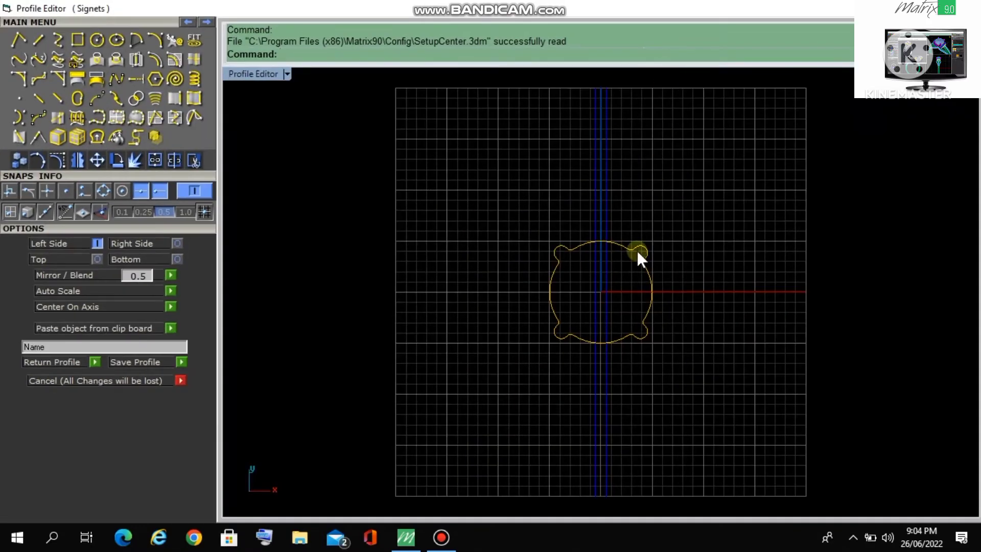
{"action": "scroll", "coordinate": [578, 245], "scroll_direction": "up", "scroll_amount": 1}
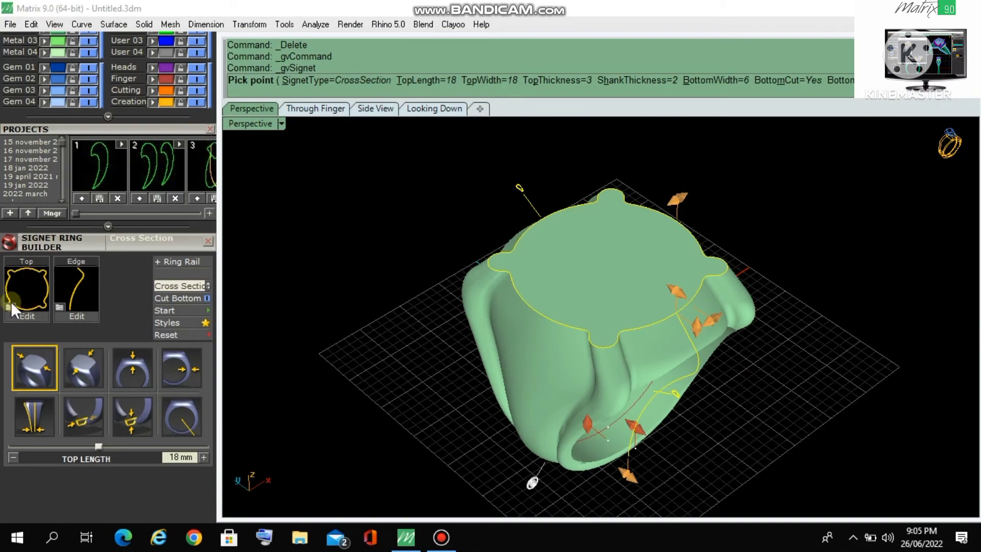
Step: Look through the signet top profile library again, keep profile 5-33 and inspect the ring
{"action": "left_click", "coordinate": [10, 306]}
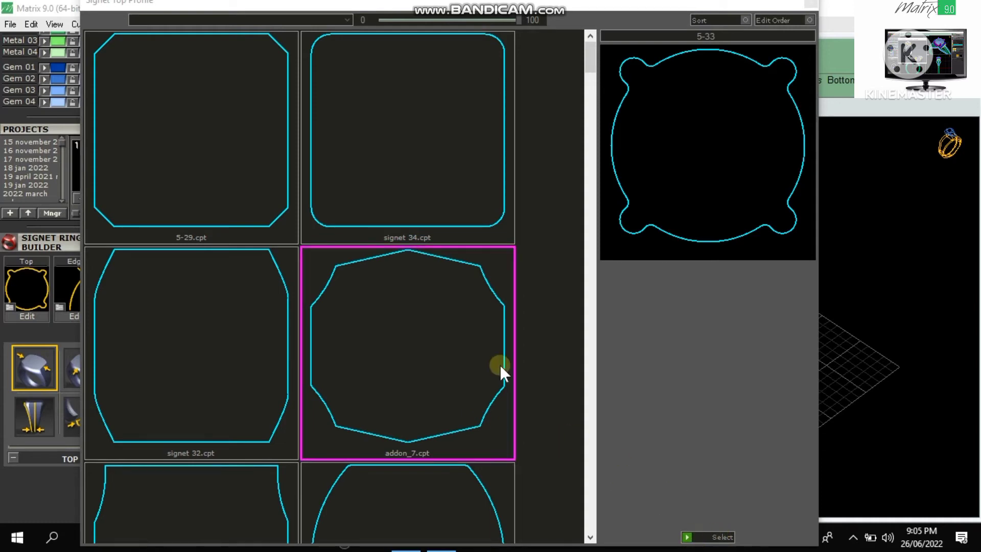
{"action": "left_click", "coordinate": [685, 536]}
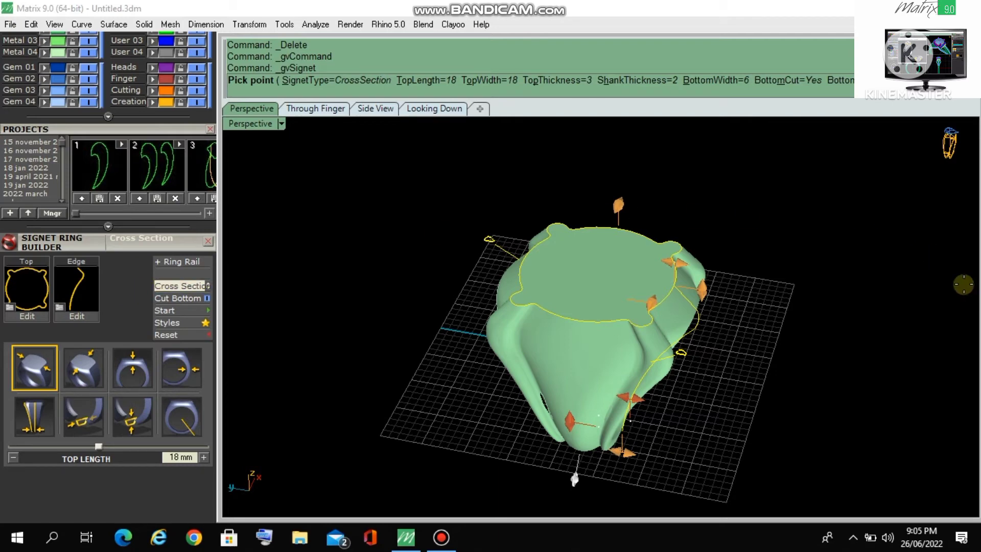
{"action": "right_click_drag", "start_coordinate": [825, 293], "coordinate": [780, 256]}
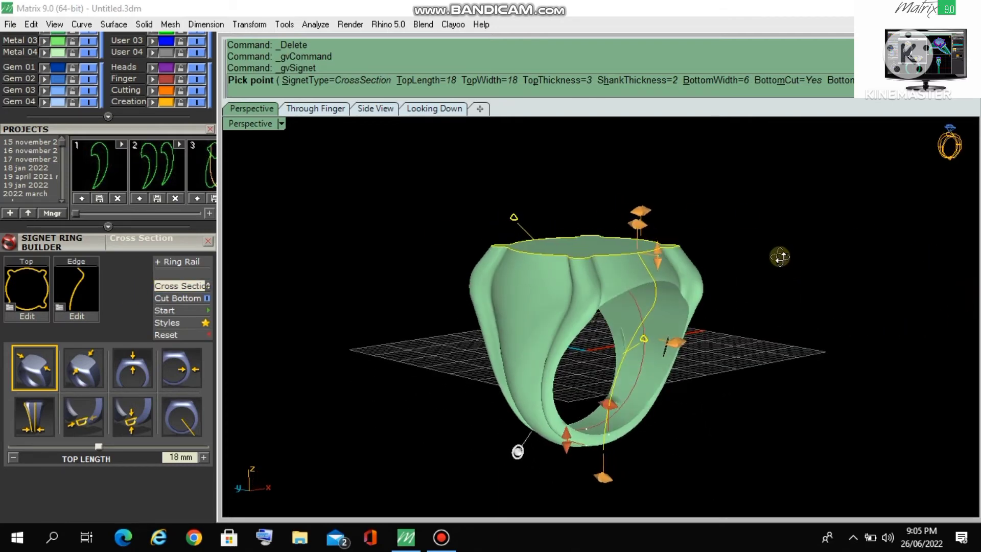
Step: Switch the signet type to 2 Shape and inspect the ring from several sides
{"action": "left_click", "coordinate": [180, 287]}
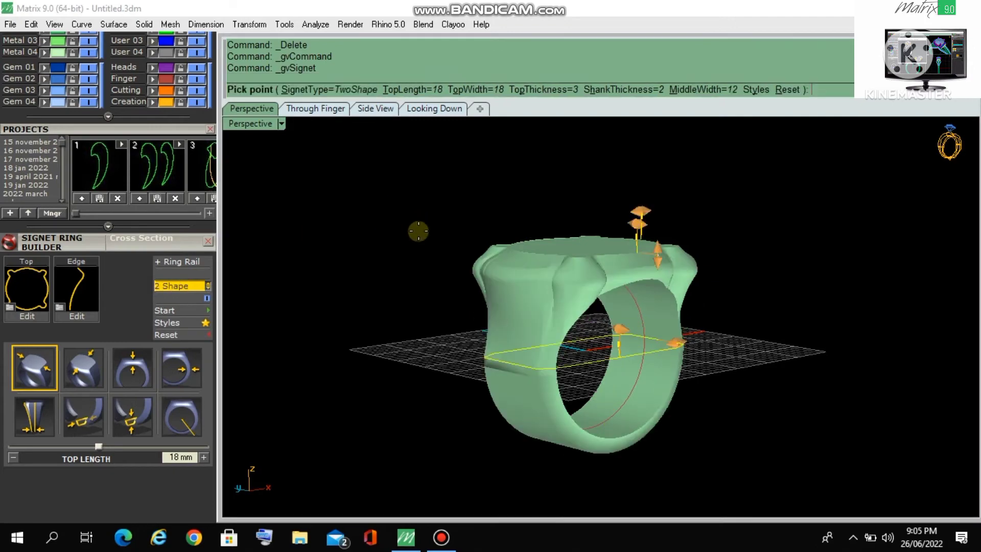
{"action": "right_click_drag", "start_coordinate": [511, 266], "coordinate": [459, 298]}
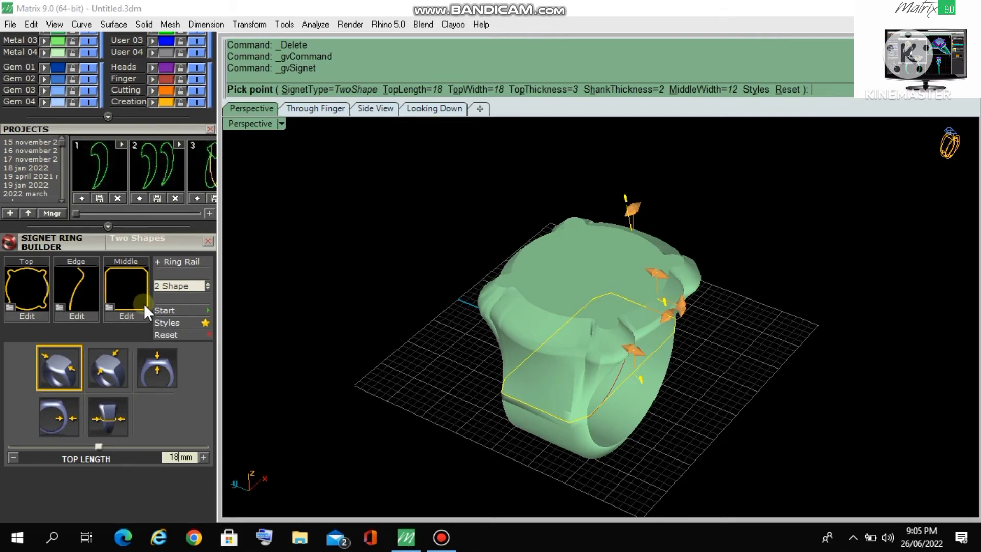
{"action": "right_click_drag", "start_coordinate": [511, 306], "coordinate": [683, 327]}
{"action": "scroll", "coordinate": [654, 344], "scroll_direction": "up", "scroll_amount": 2}
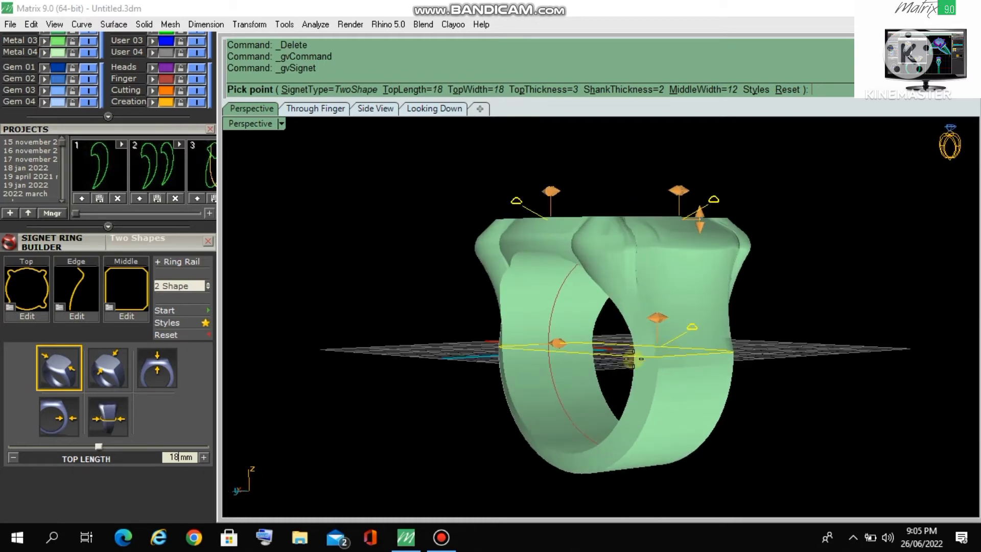
Step: Apply the signet 34 profile to the middle of the 2 Shape ring and inspect it
{"action": "left_click", "coordinate": [110, 306]}
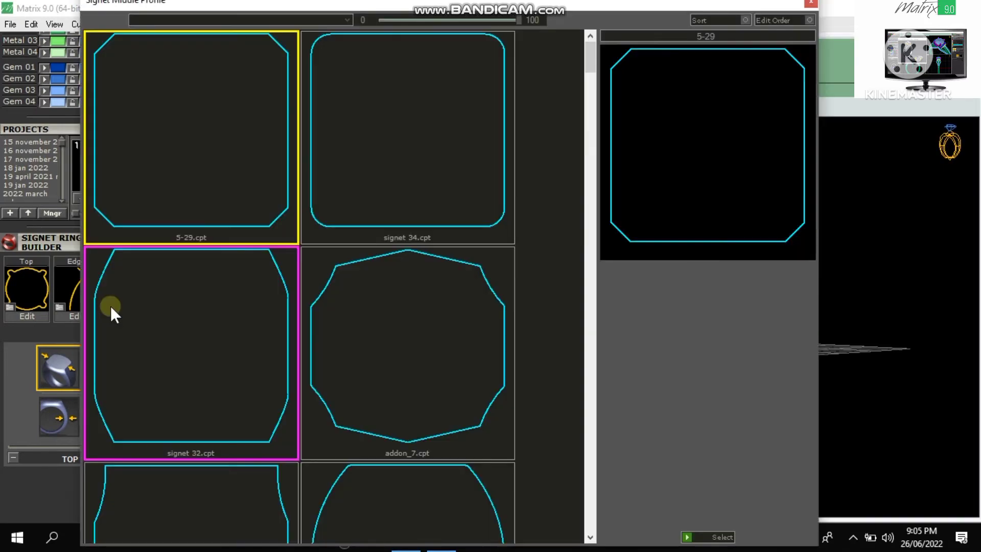
{"action": "left_click", "coordinate": [441, 171]}
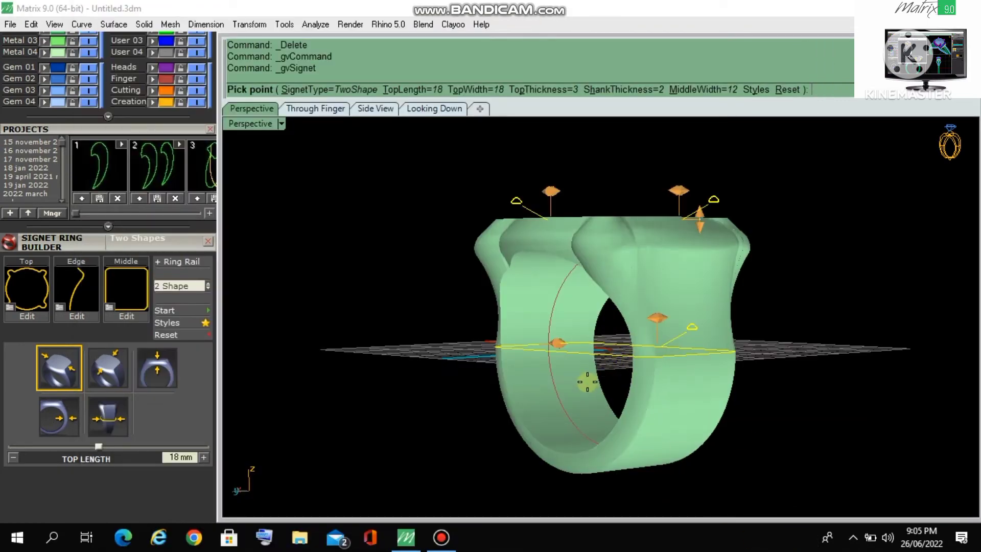
{"action": "right_click_drag", "start_coordinate": [585, 383], "coordinate": [532, 374]}
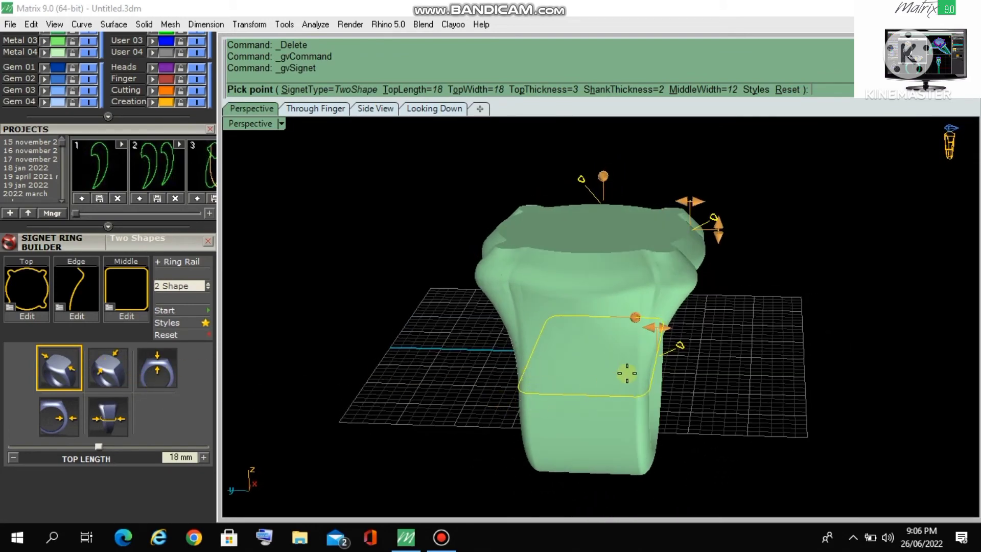
{"action": "right_click_drag", "start_coordinate": [627, 373], "coordinate": [558, 400]}
Step: Switch the signet type back to Cross Section and inspect the ring
{"action": "left_click", "coordinate": [183, 284]}
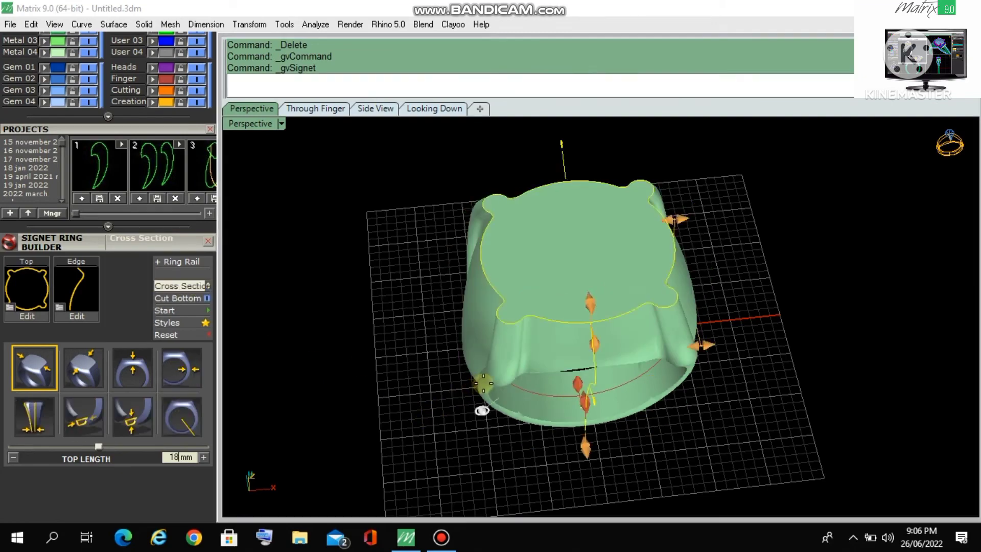
{"action": "right_click_drag", "start_coordinate": [479, 386], "coordinate": [521, 366]}
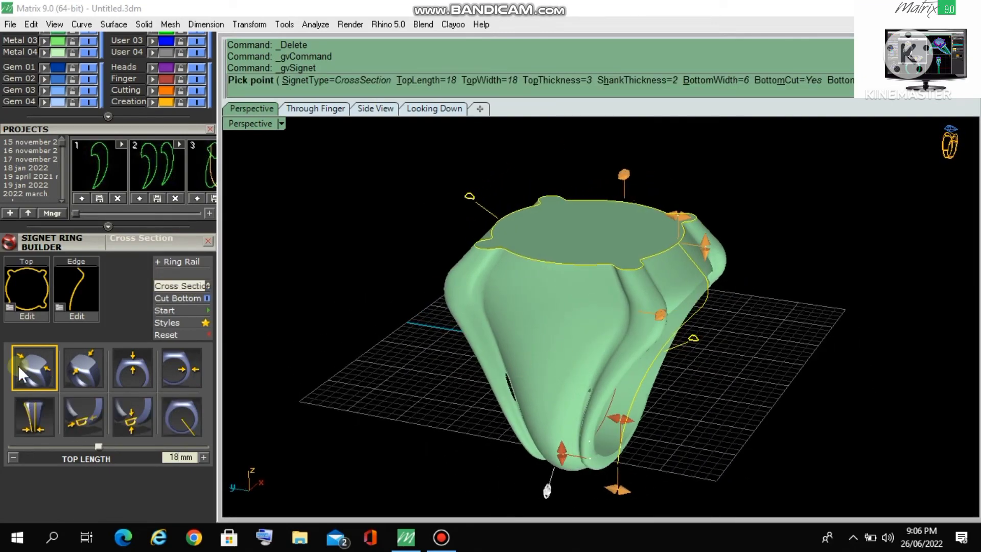
Step: Set the signet ring's top length to 19.49 mm
{"action": "right_click_drag", "start_coordinate": [689, 360], "coordinate": [512, 338]}
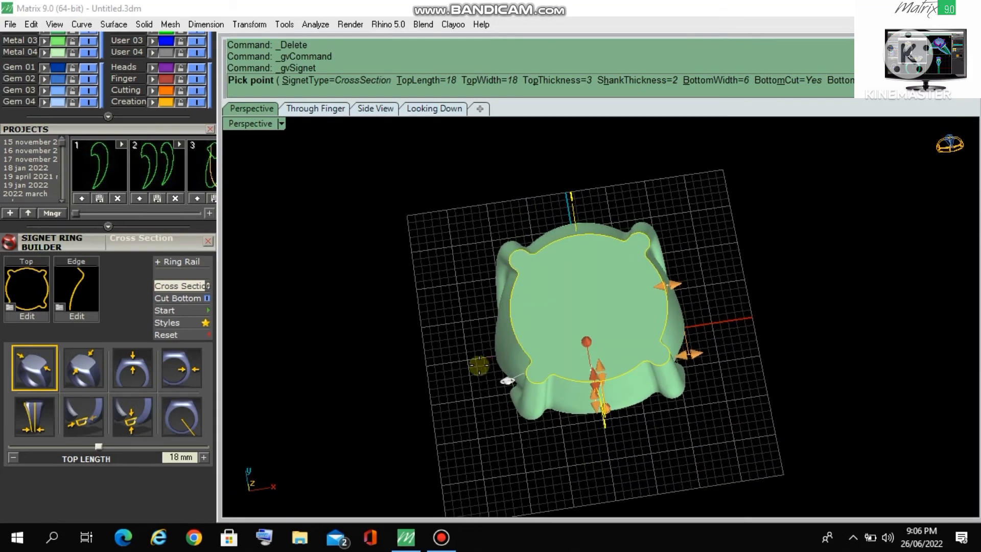
{"action": "right_click_drag", "start_coordinate": [464, 309], "coordinate": [504, 295]}
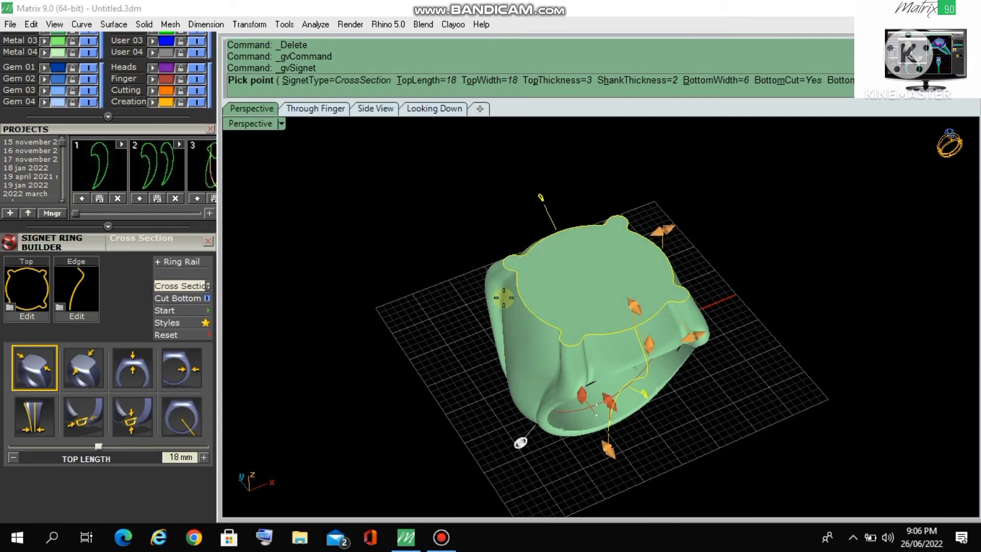
{"action": "scroll", "coordinate": [521, 270], "scroll_direction": "up", "scroll_amount": 2}
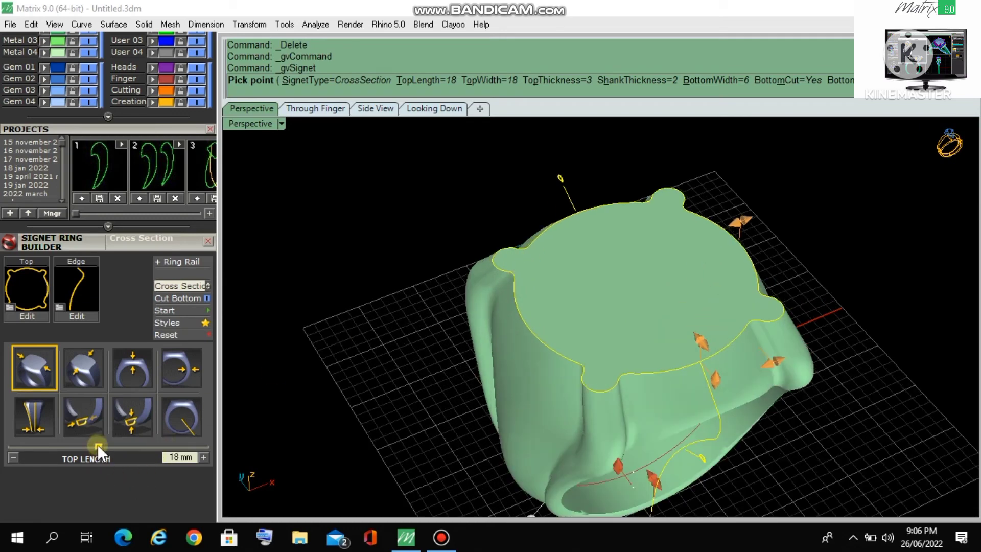
{"action": "mouse_move", "coordinate": [97, 443]}
{"action": "left_mouse_down"}
{"action": "mouse_move", "coordinate": [126, 447]}
{"action": "mouse_move", "coordinate": [106, 446]}
{"action": "left_mouse_up"}
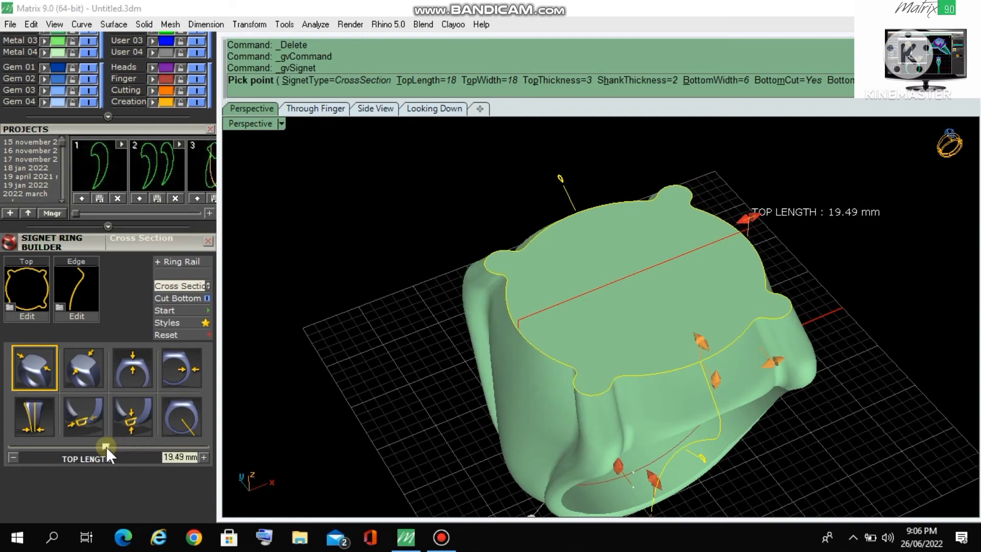
{"action": "left_click", "coordinate": [178, 458]}
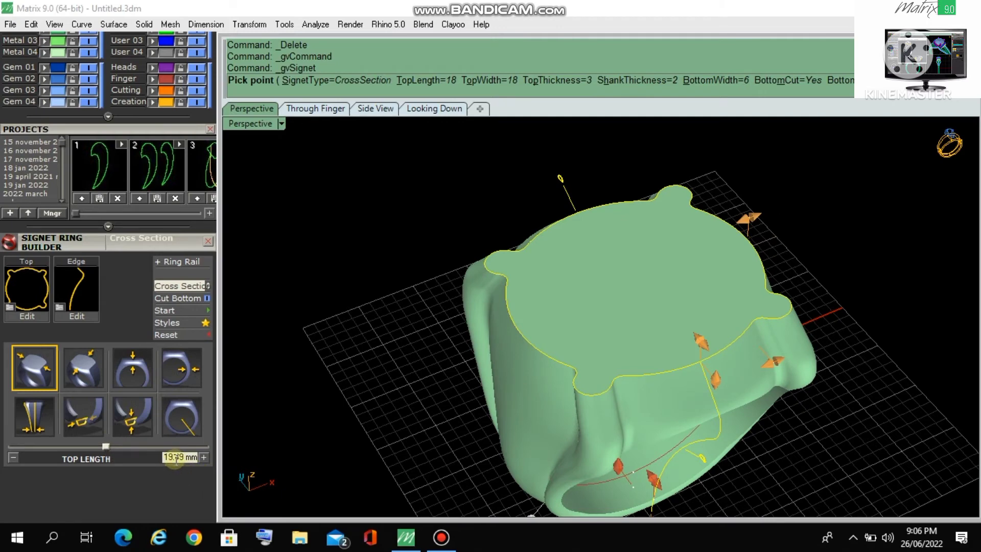
Step: Set the signet ring's top width to 19.78 mm and its top thickness to 3.55 mm
{"action": "left_click", "coordinate": [90, 367]}
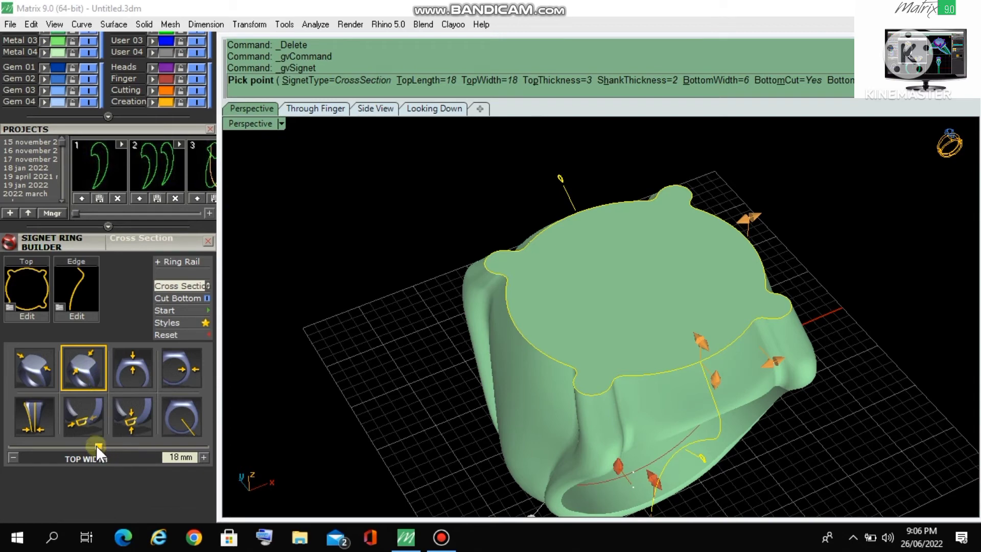
{"action": "left_click_drag", "start_coordinate": [96, 445], "coordinate": [107, 446]}
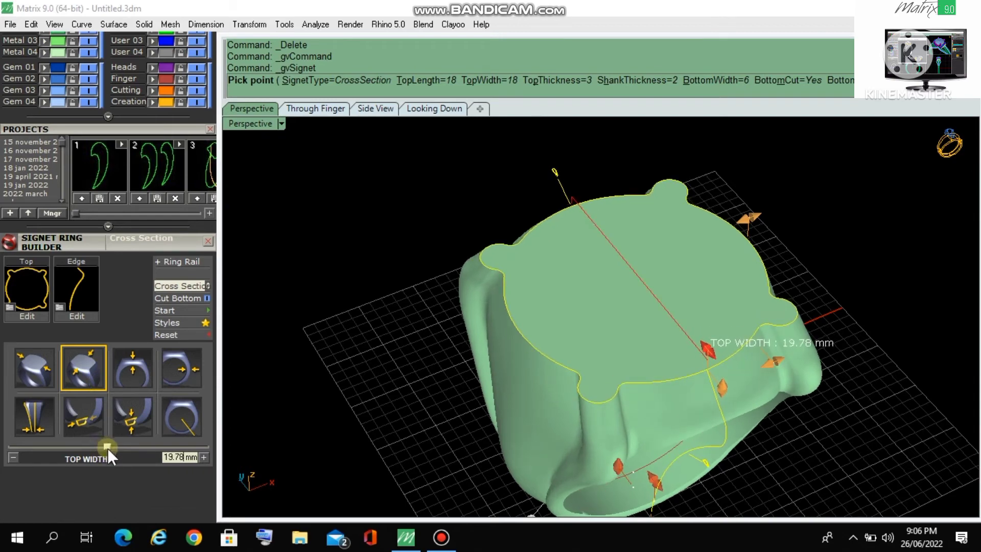
{"action": "right_click_drag", "start_coordinate": [474, 407], "coordinate": [491, 343]}
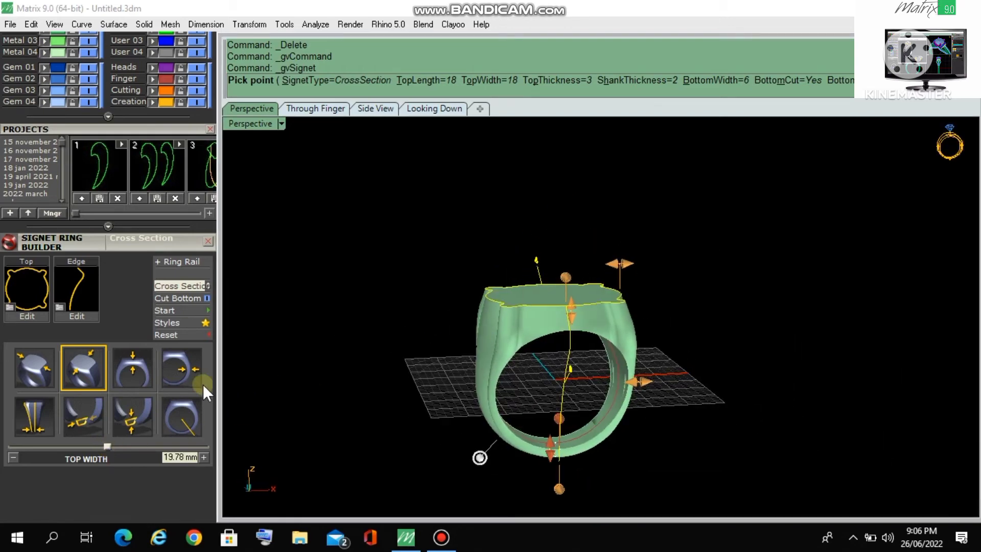
{"action": "left_click", "coordinate": [139, 365]}
{"action": "left_click_drag", "start_coordinate": [69, 443], "coordinate": [81, 449]}
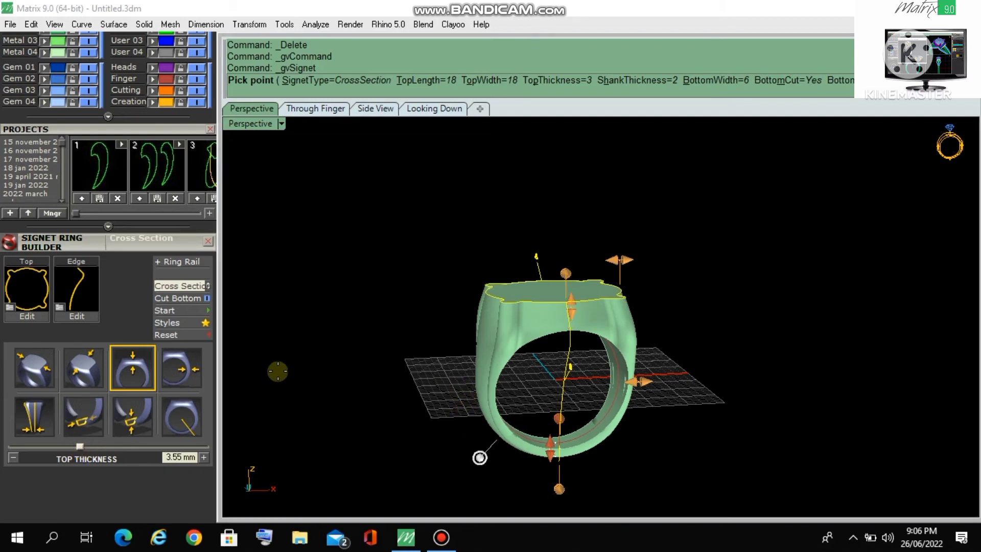
Step: Set the signet ring's shank thickness to 2.4 mm
{"action": "left_click", "coordinate": [176, 371]}
{"action": "right_click_drag", "start_coordinate": [438, 392], "coordinate": [531, 387]}
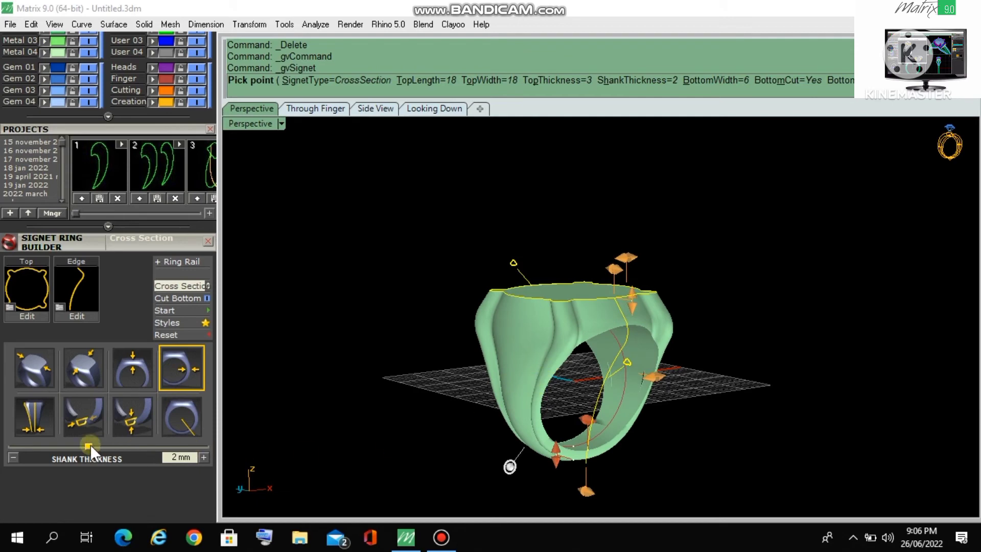
{"action": "left_click_drag", "start_coordinate": [88, 445], "coordinate": [107, 449]}
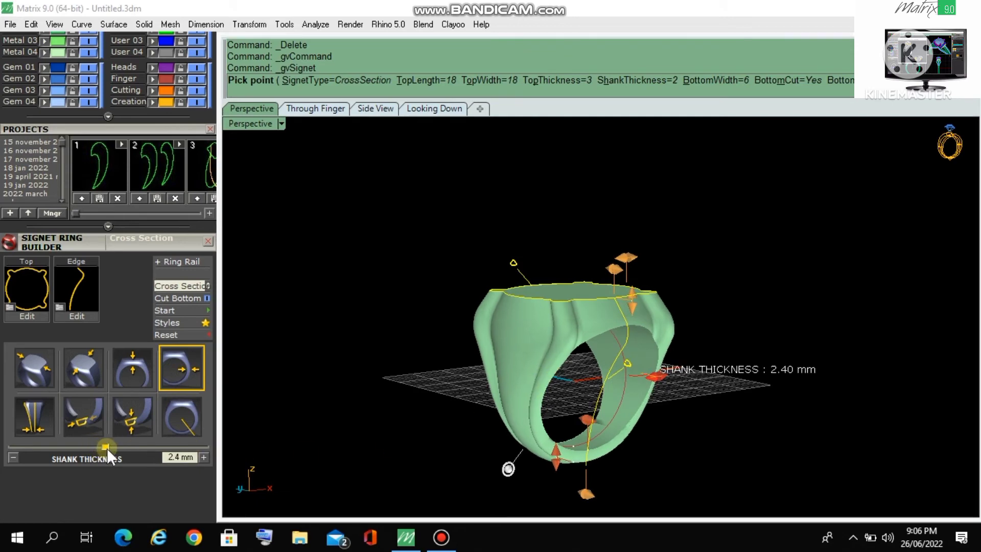
Step: Reduce the signet ring's bottom width to 5.27 mm
{"action": "right_click_drag", "start_coordinate": [567, 409], "coordinate": [591, 411]}
{"action": "left_click", "coordinate": [46, 424]}
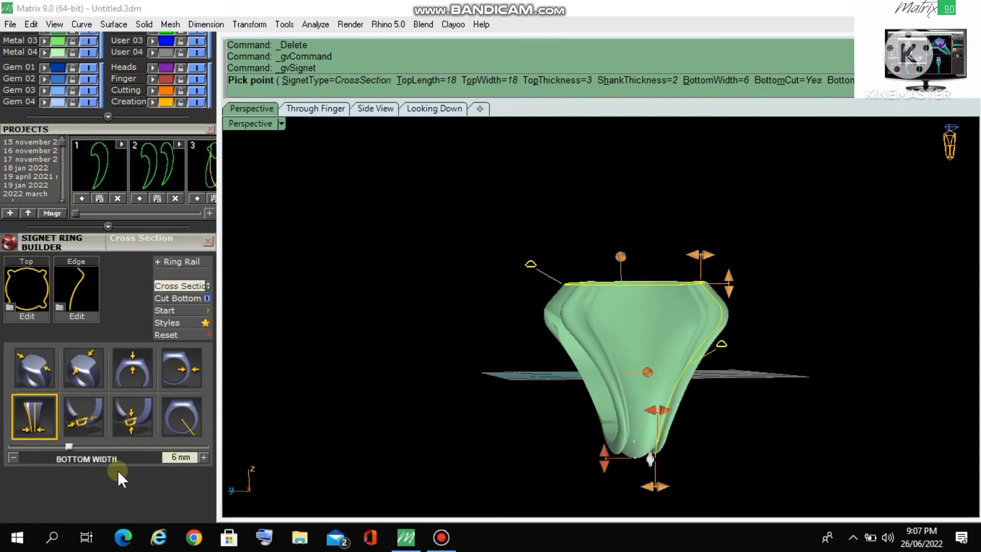
{"action": "left_click", "coordinate": [70, 446]}
{"action": "mouse_move", "coordinate": [70, 445]}
{"action": "left_mouse_down"}
{"action": "mouse_move", "coordinate": [87, 448]}
{"action": "mouse_move", "coordinate": [62, 442]}
{"action": "left_mouse_up"}
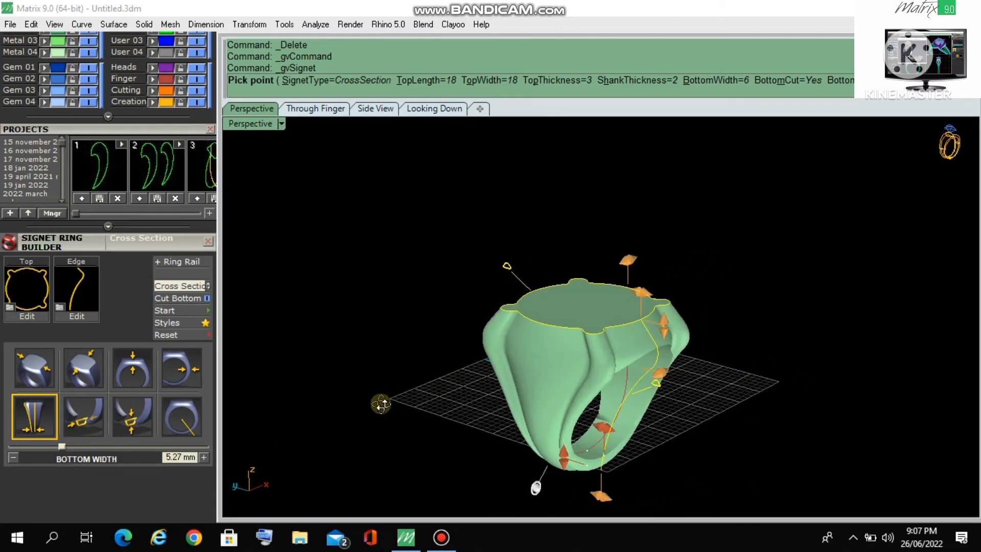
Step: Open the signet ring's bottom width scale for adjustment
{"action": "left_click", "coordinate": [91, 412]}
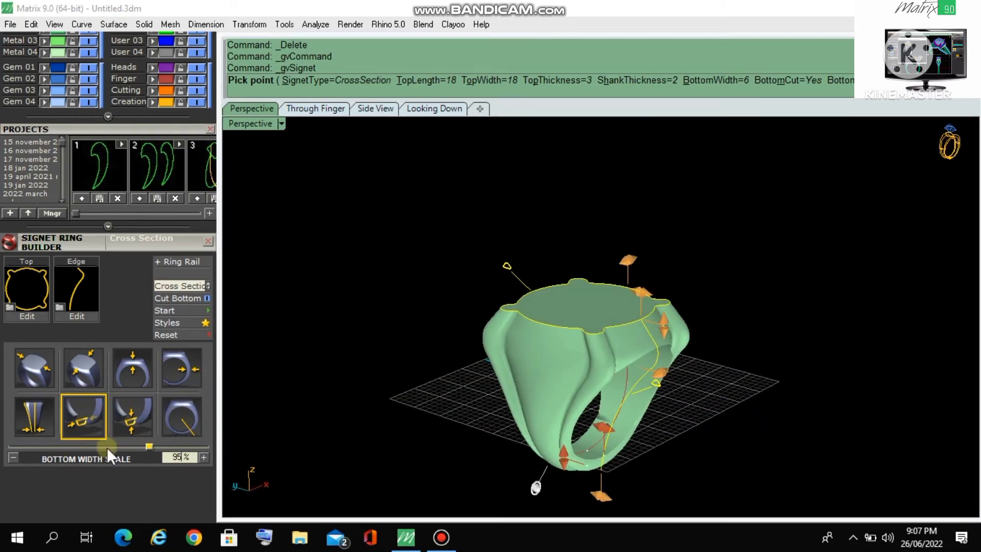